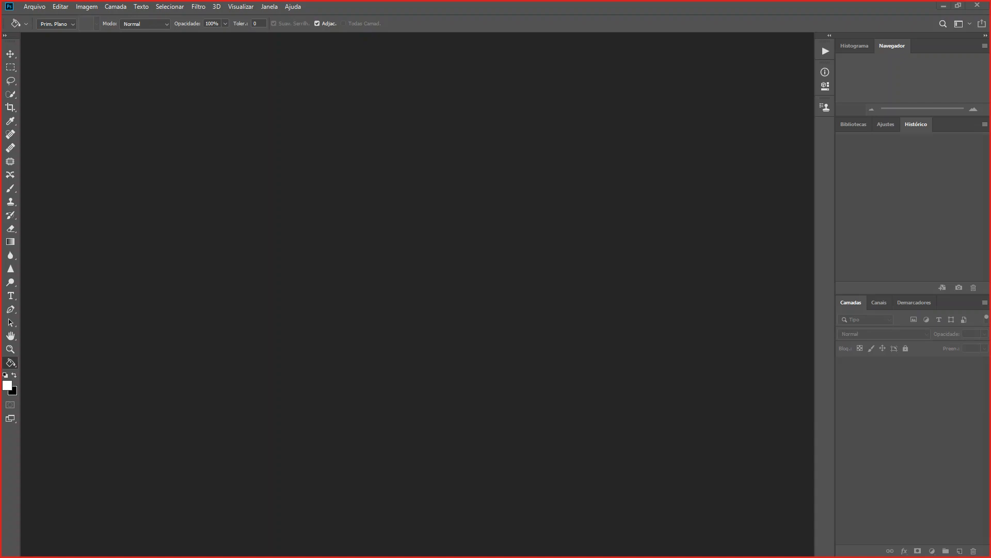
Step: Open the photo laiane.bmp and undo the stray Paint Bucket fill on it
left_click_drag(641, 557, 542, 297)
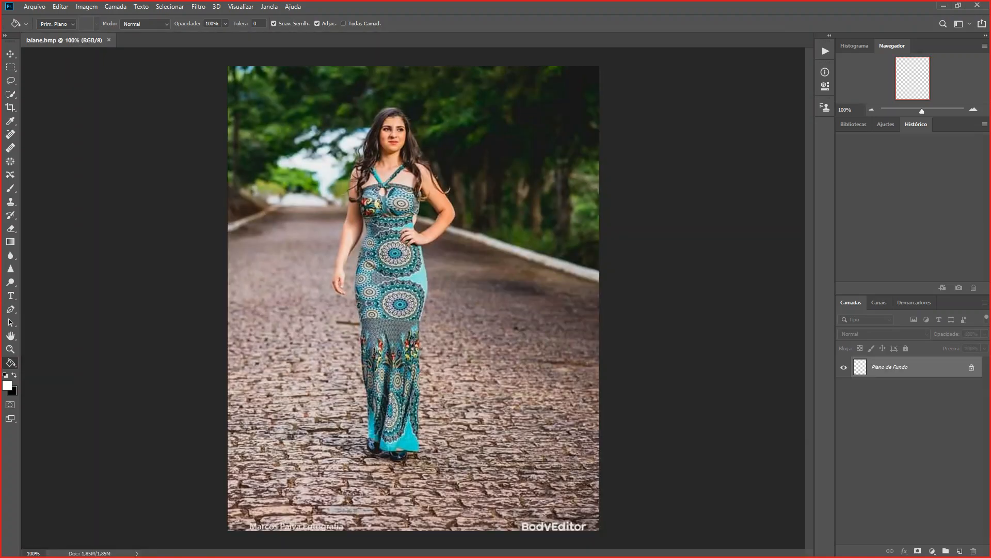
left_click(508, 228)
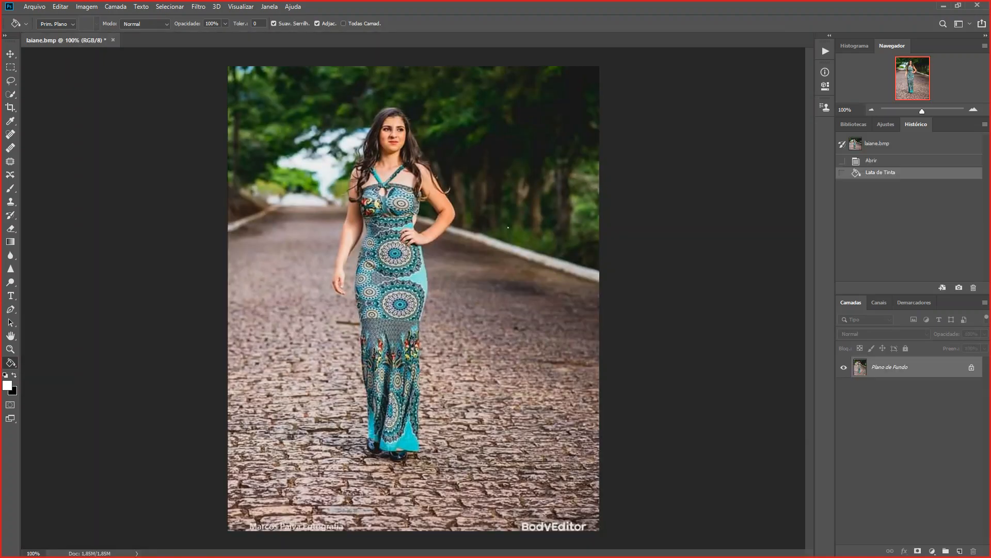
key("ctrl+z")
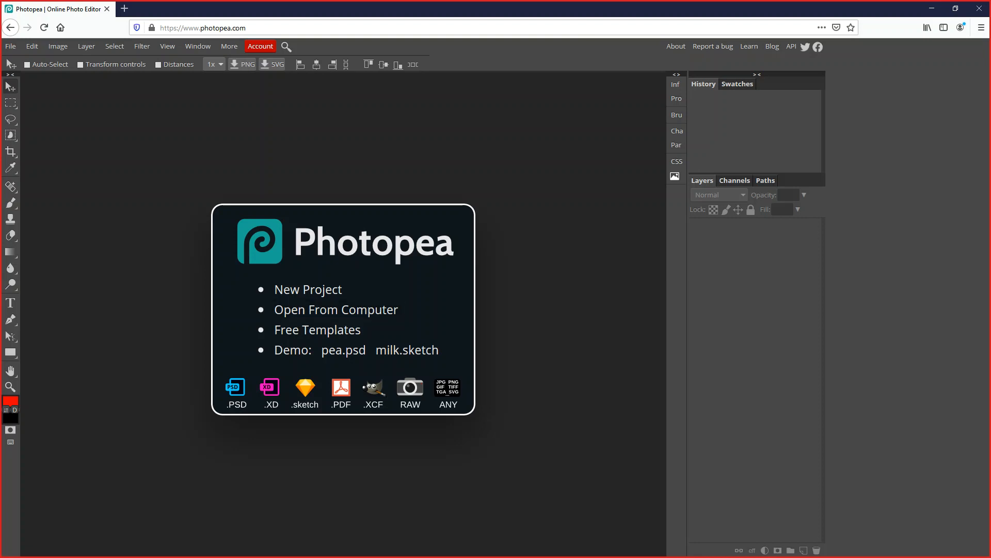
Step: Open the laiane photo in Photopea in the browser, and minimize the browser to return to Photoshop
left_click_drag(608, 555, 564, 315)
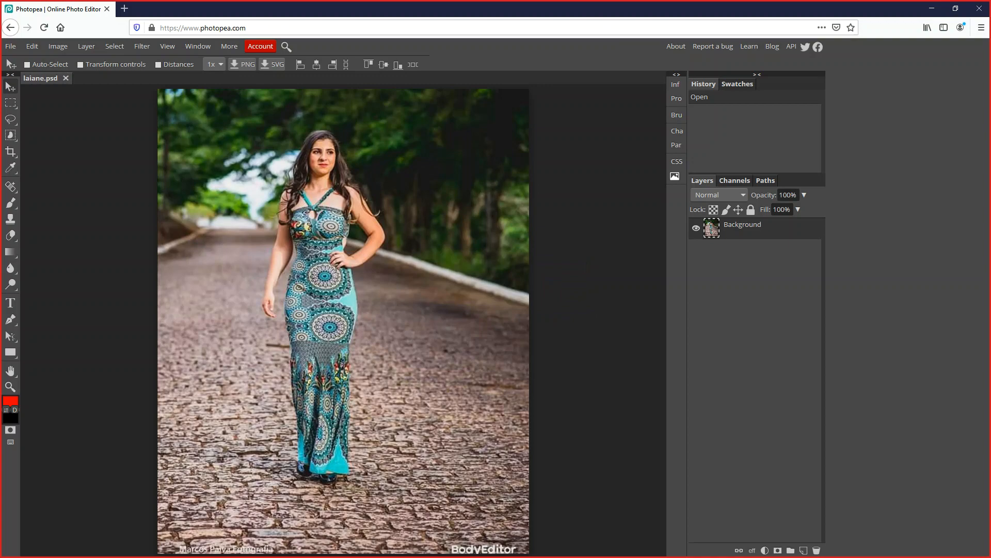
left_click(932, 8)
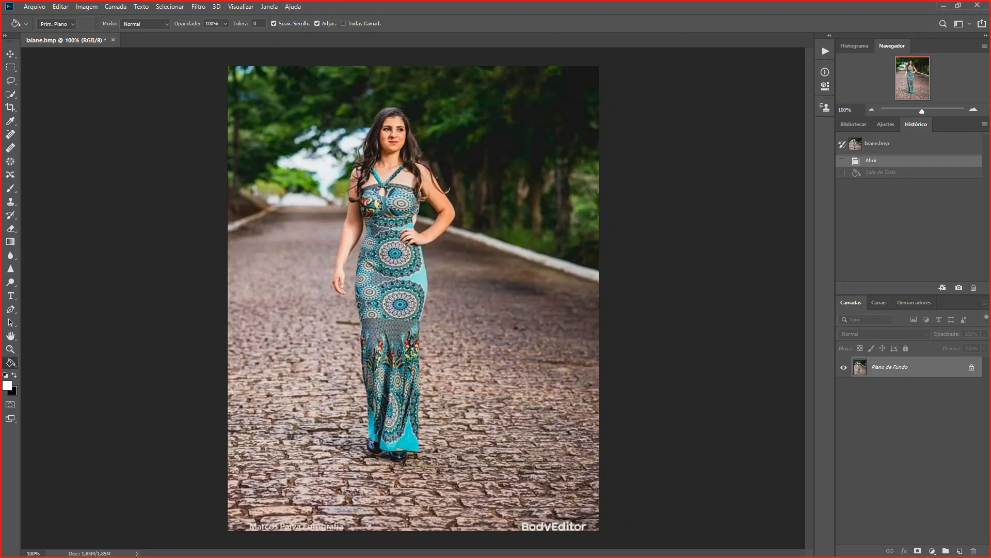
Step: Bring up the Image Size settings for the photo and set the width to 4000 pixels with linked proportions
key("alt+i")
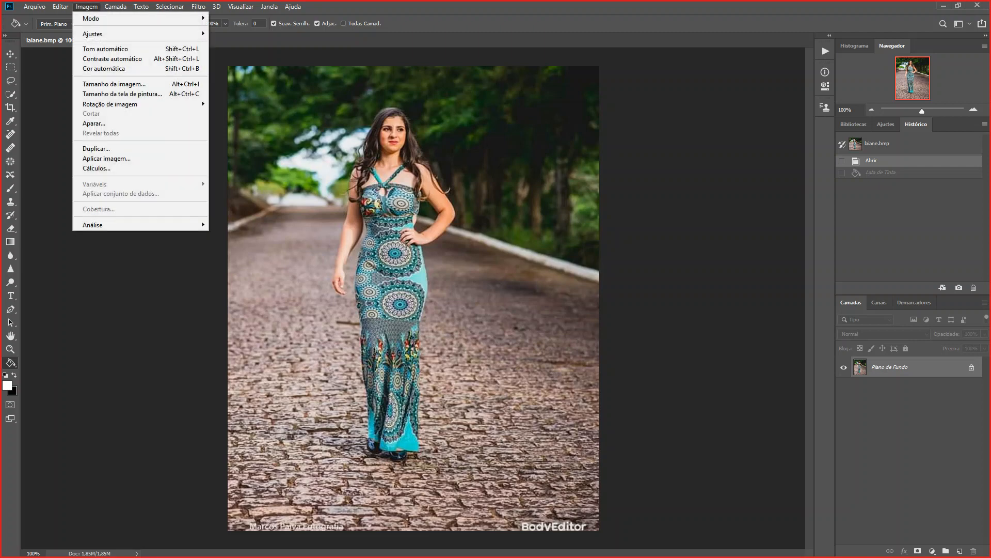
key("Down")
key("Down")
key("Down")
key("Down")
key("Down")
key("Down")
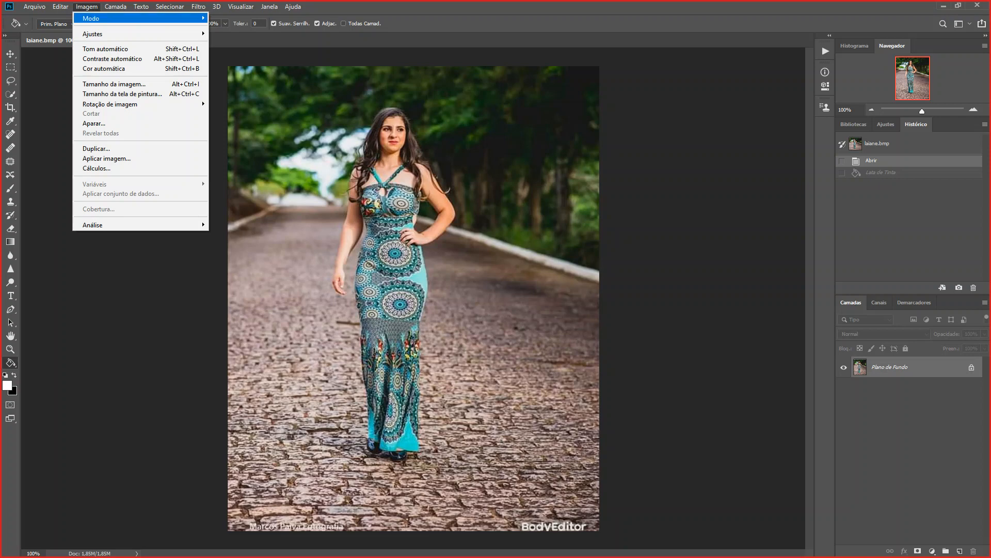
key("Return")
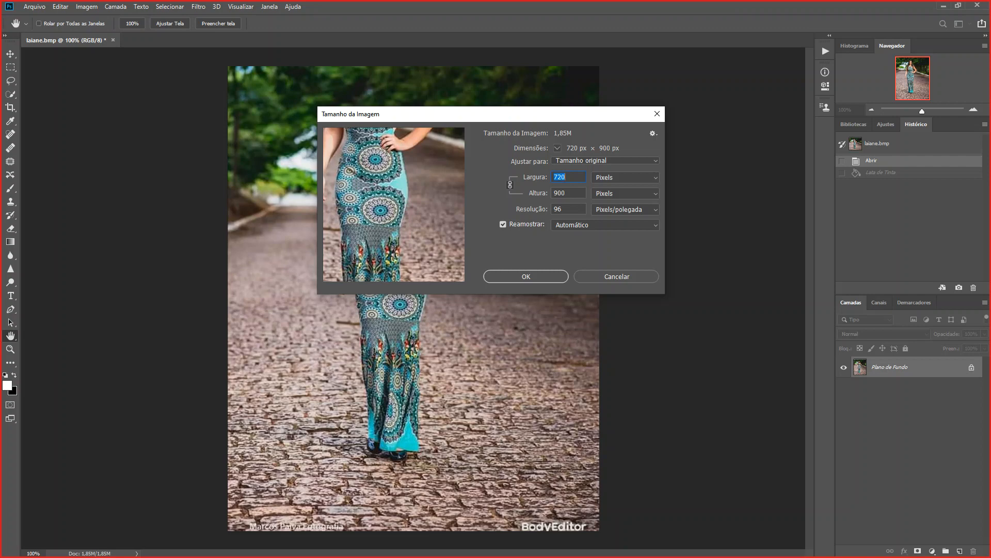
type("4000")
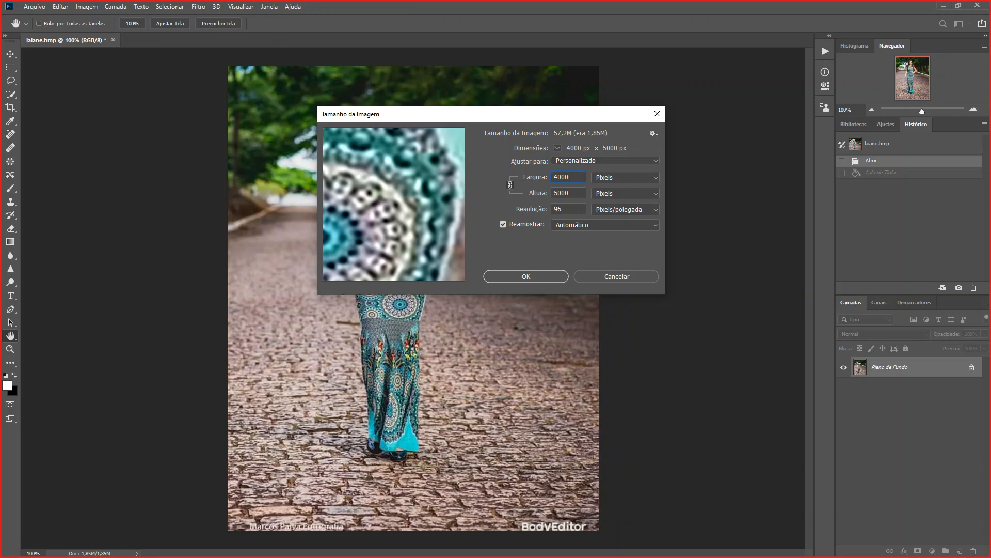
Step: Try image widths of 3000 and 2000 pixels in the Image Size settings
key("ctrl+a")
type("3000")
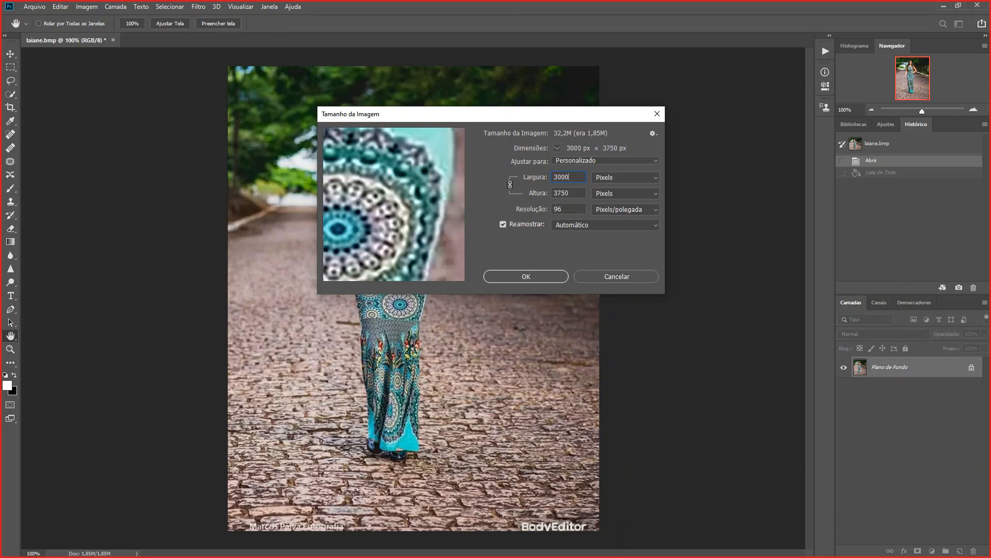
key("shift+Left")
key("shift+Left")
key("shift+Left")
key("shift+Left")
type("2000")
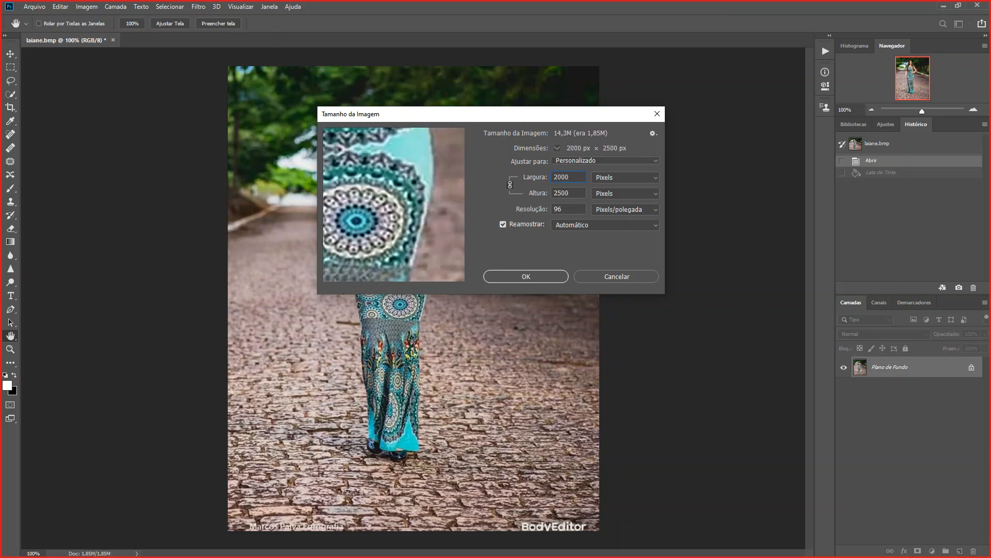
Step: Set the image width back to 4000 pixels and apply the resize
key("shift+Left")
key("shift+Left")
key("shift+Left")
key("shift+Left")
type("4000")
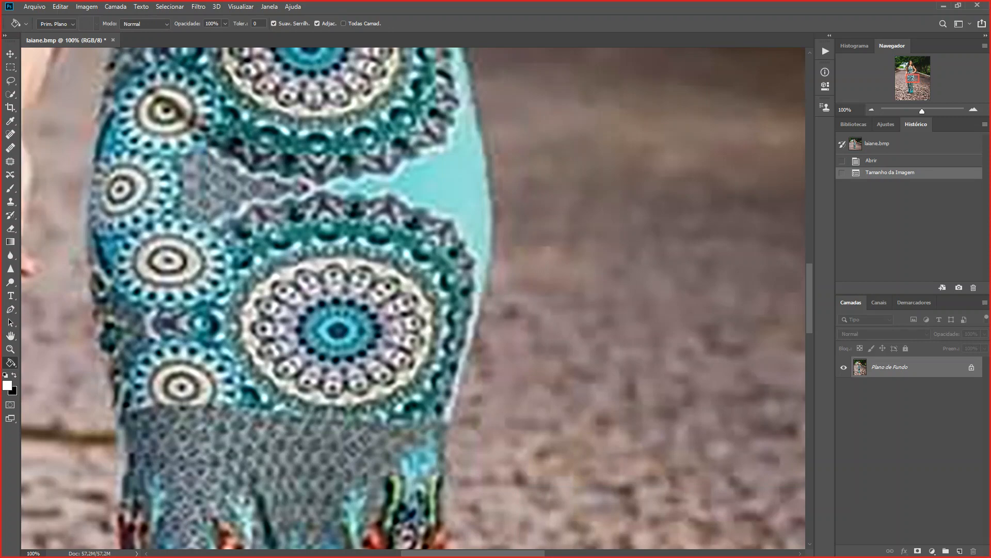
Step: Convert the locked background into a regular layer and make that history state the History Brush source
left_click(872, 109)
left_click(871, 110)
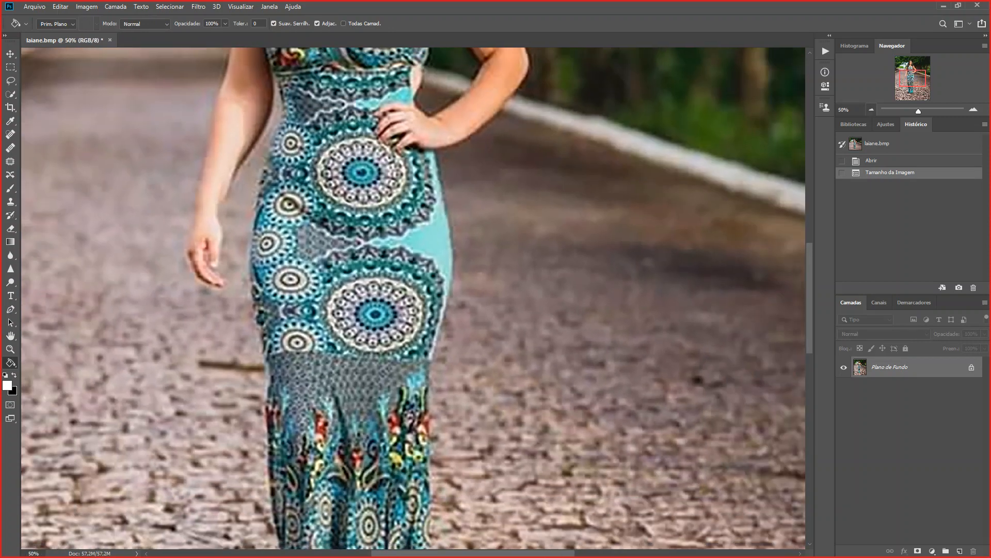
left_click(871, 110)
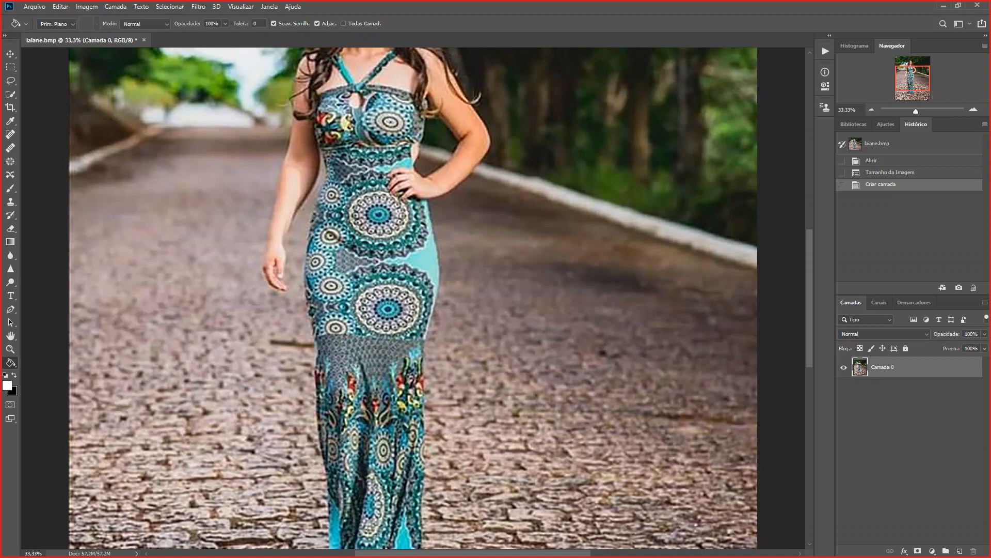
scroll(439, 300, "up", 3)
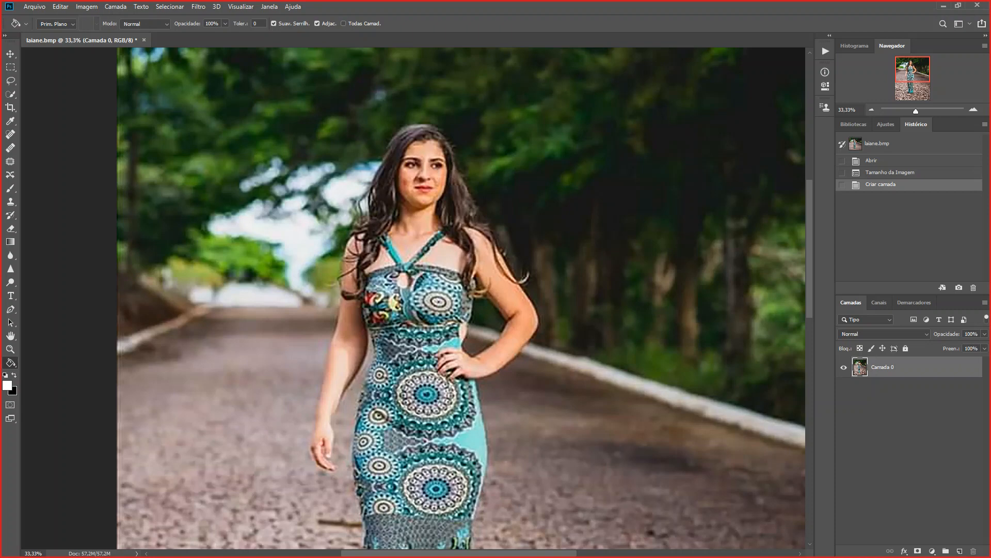
left_click(842, 184)
Step: Select a rectangular block of the dark trees beside the woman's head with the Rectangular Marquee and delete it
left_click(11, 67)
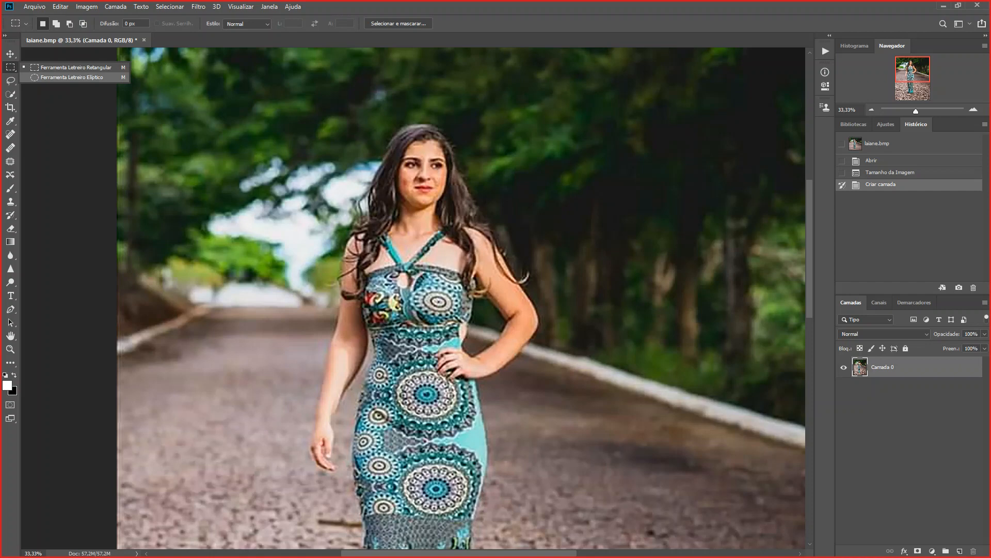
left_click(75, 67)
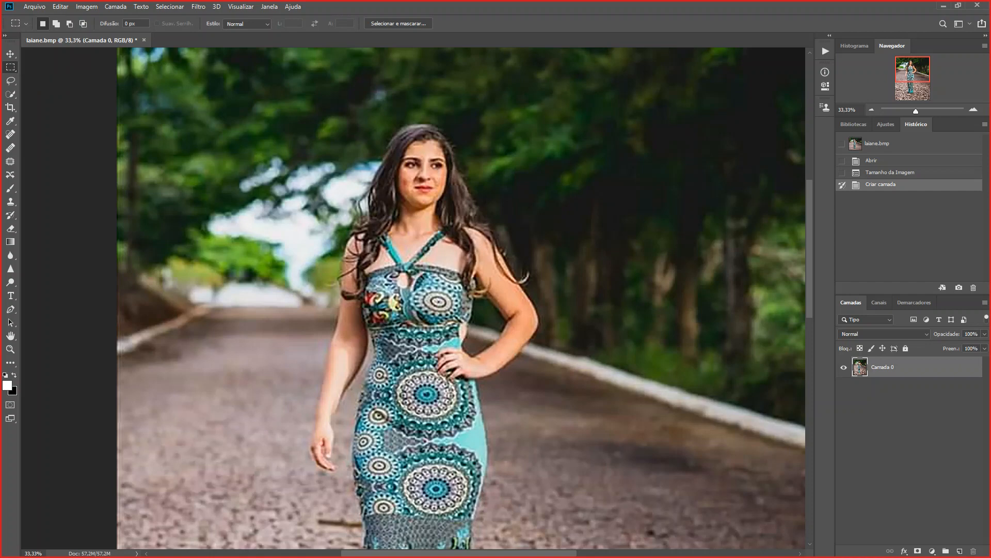
right_click(10, 67)
key("Escape")
left_click_drag(531, 92, 792, 207)
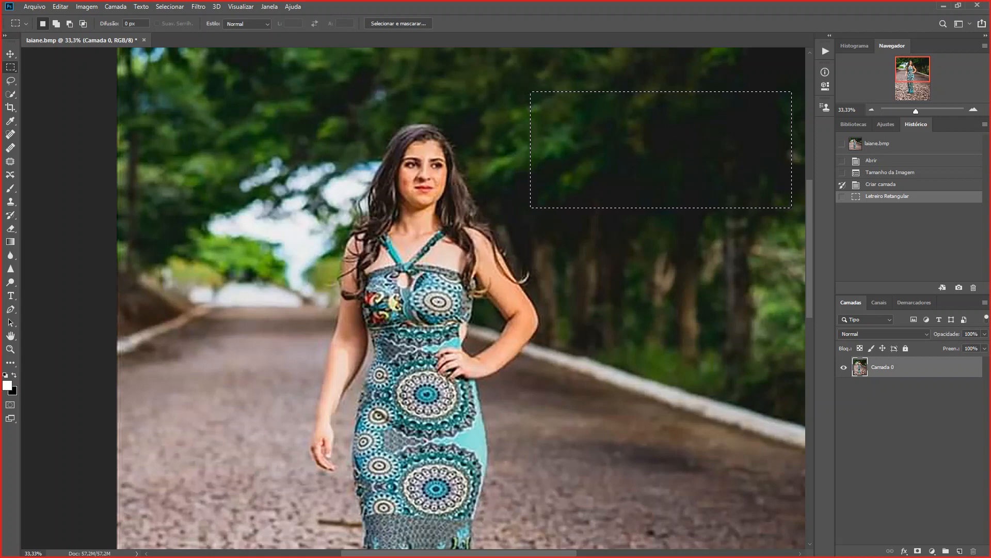
key("Delete")
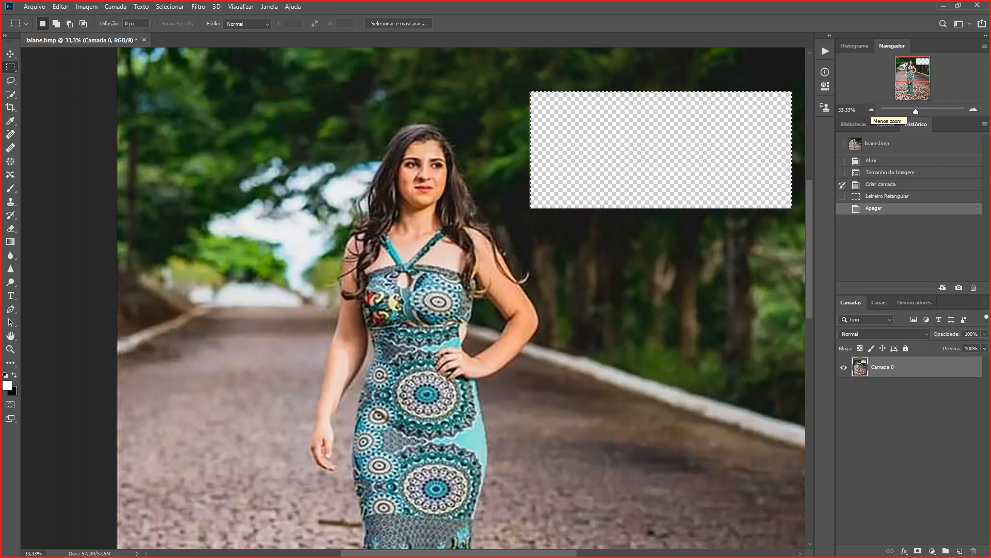
left_click(872, 109)
left_click(872, 110)
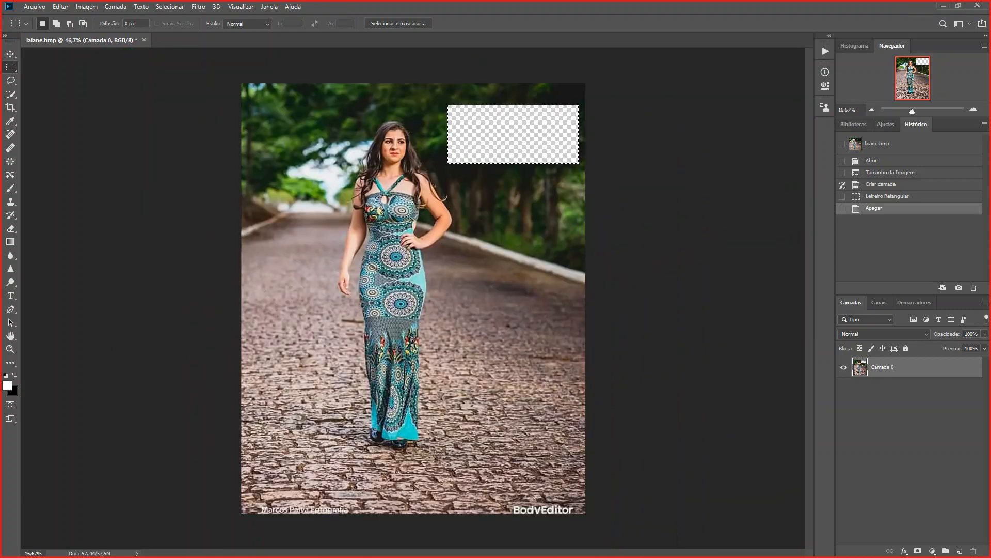
left_click_drag(660, 92, 661, 99)
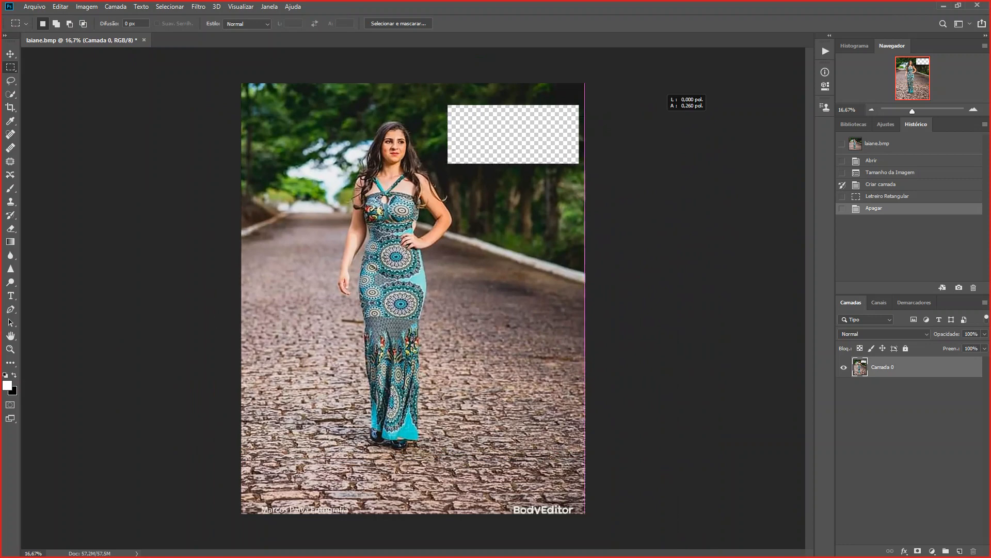
key("Delete")
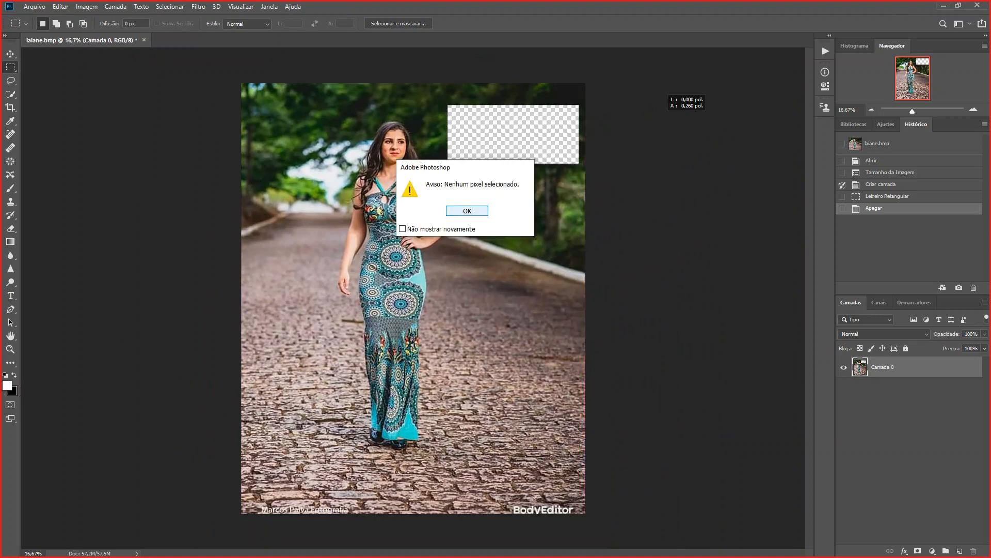
key("Return")
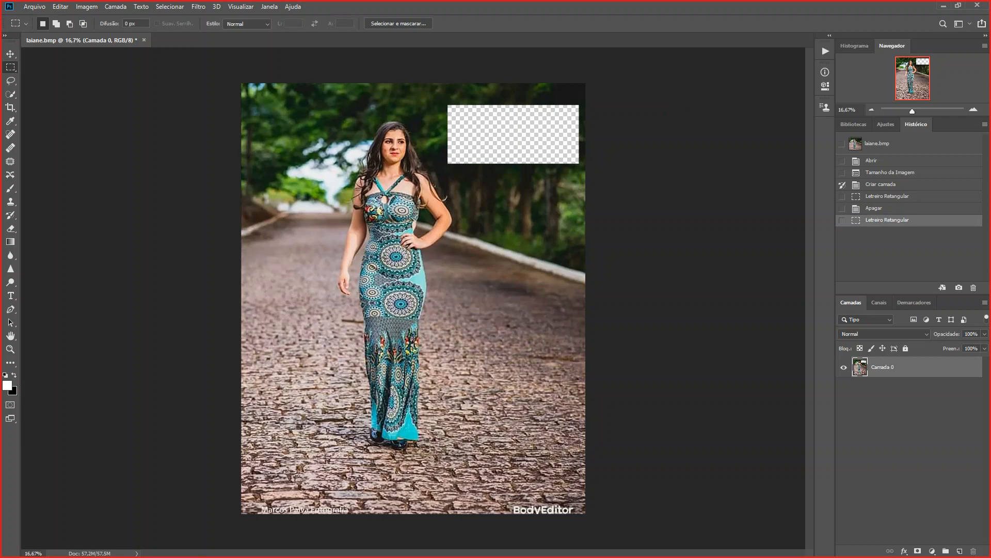
Step: Select a full-height rectangle of background from beside the woman's elbow to the photo's right edge and delete it
left_click_drag(464, 84, 639, 514)
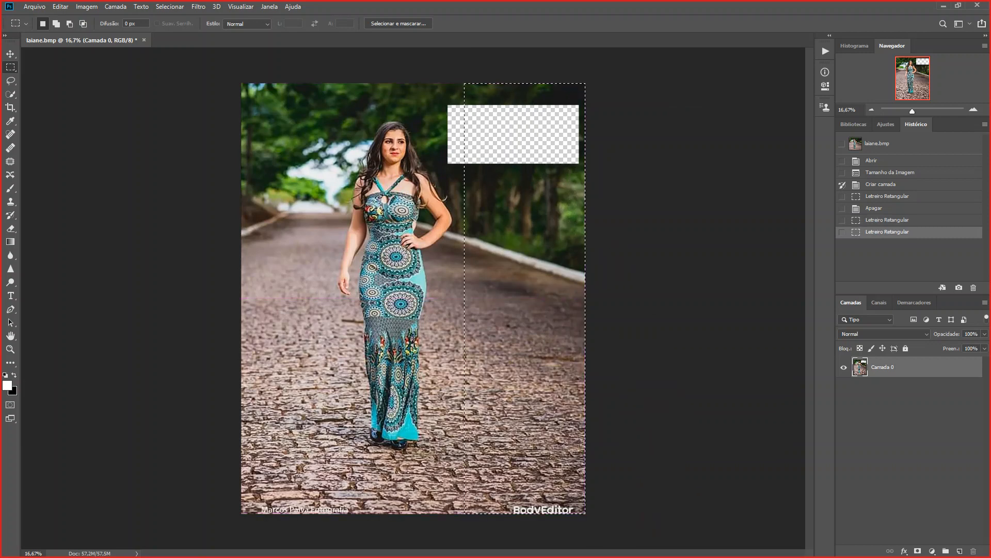
key("Delete")
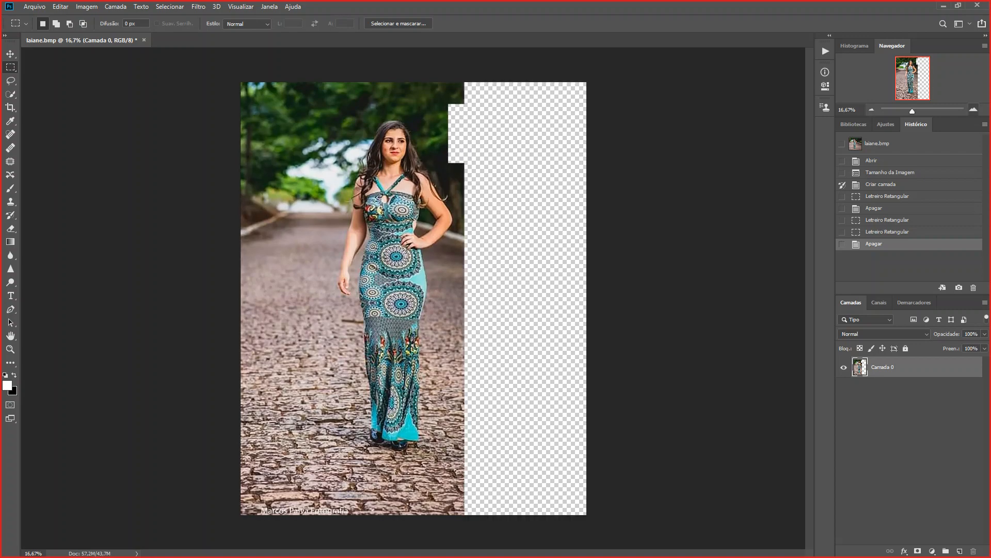
Step: Move the selection outline across the photo without its pixels, and clear the selection
key("ctrl+plus")
key("ctrl+plus")
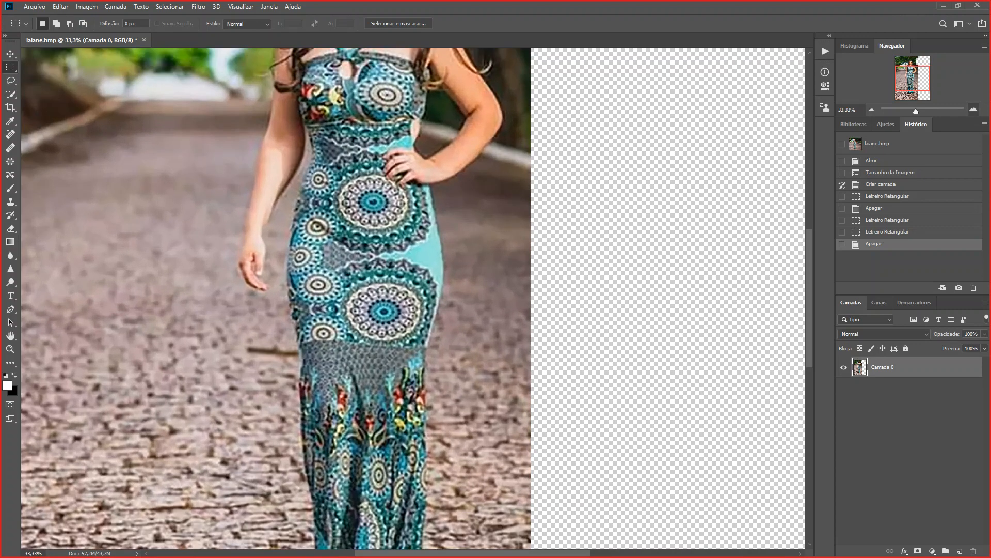
key("ctrl+plus")
scroll(413, 298, "up", 5)
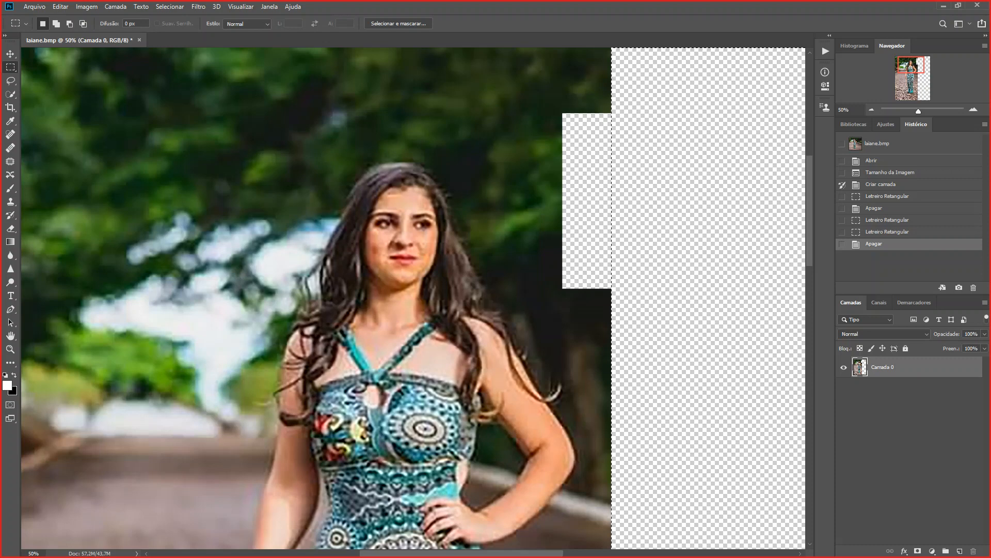
left_click_drag(708, 132, 167, 148)
left_click_drag(227, 247, 681, 210)
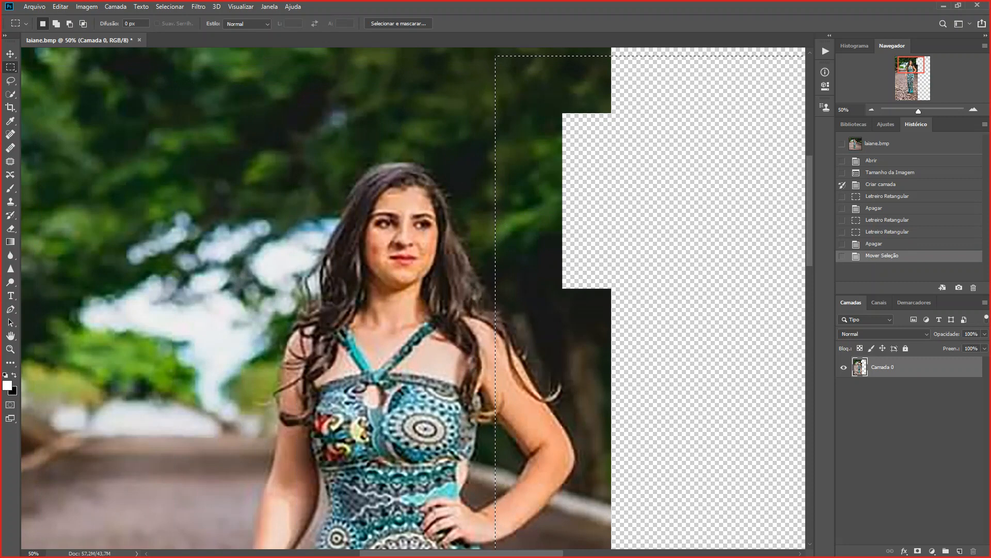
key("ctrl+d")
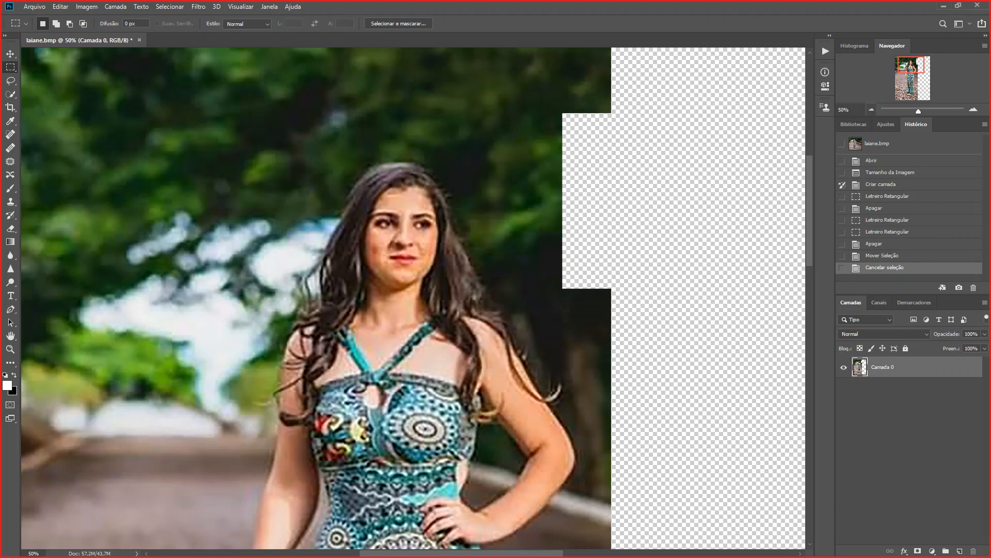
Step: Select the full-height strip of background along the photo's left edge, delete it, and clear the selection
key("ctrl+minus")
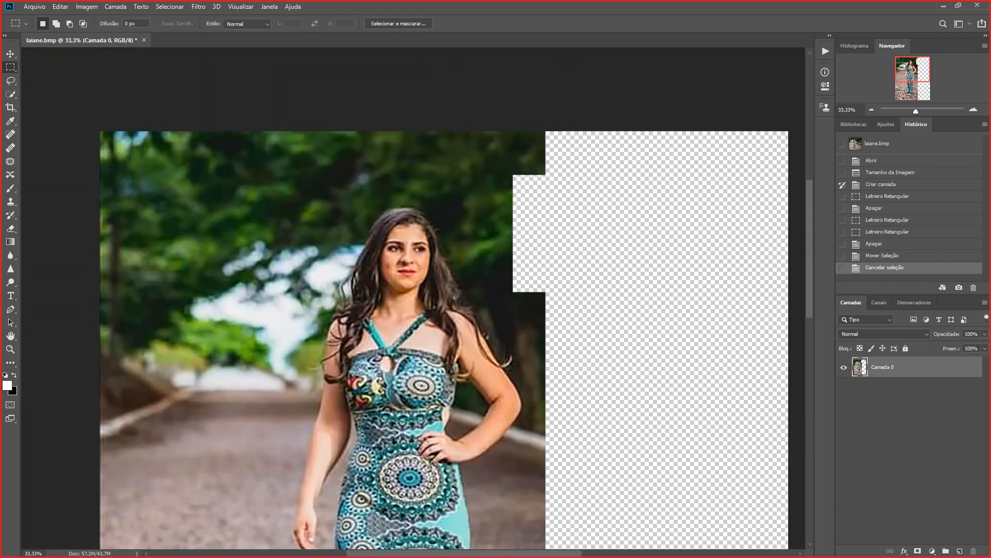
key("ctrl+minus")
key("ctrl+minus")
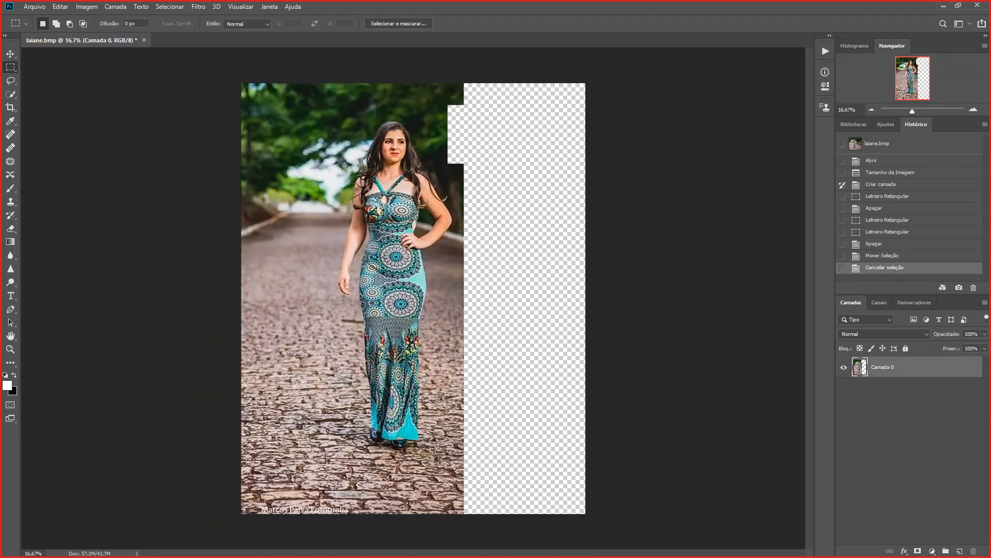
left_click_drag(242, 83, 324, 514)
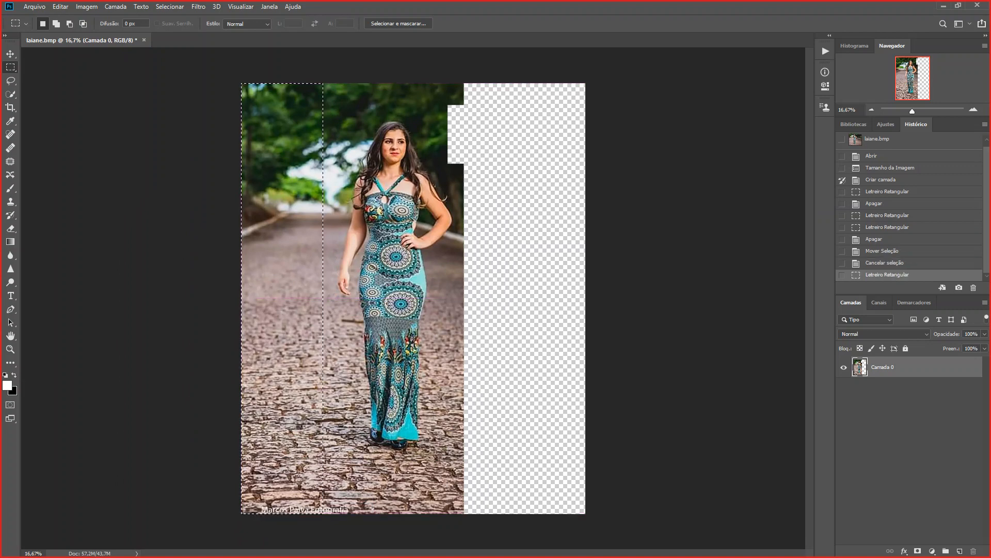
key("Delete")
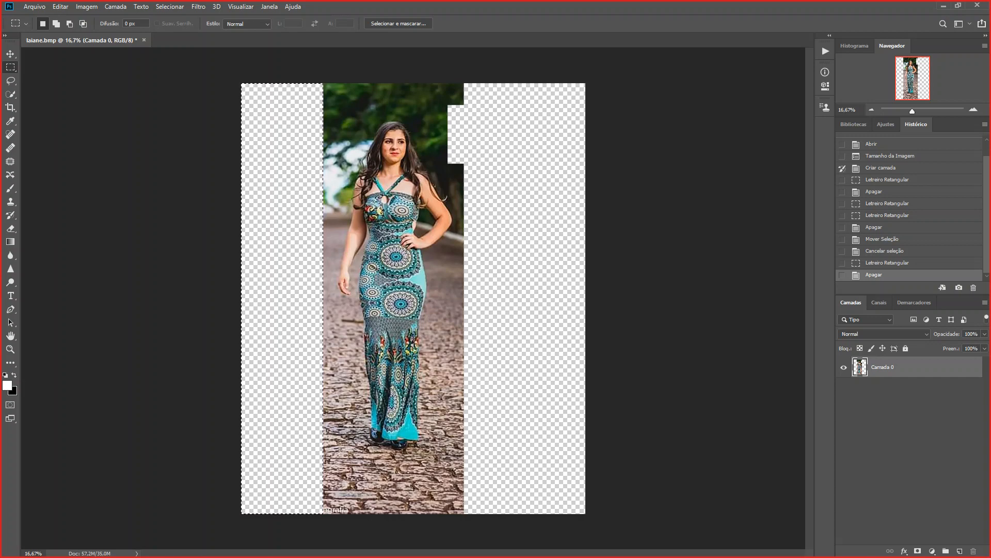
key("ctrl+d")
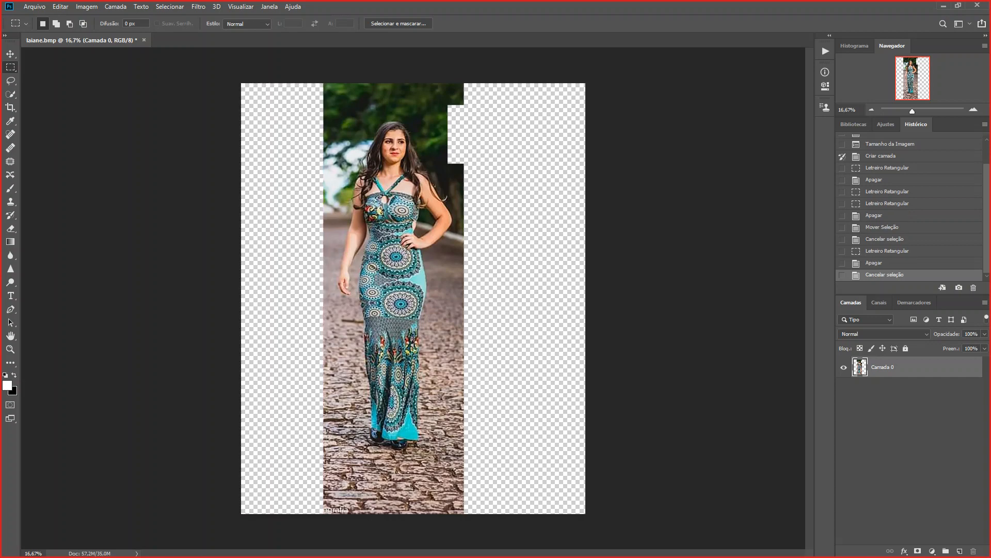
Step: Select the strip of cobblestones below the woman's feet with the Rectangular Marquee and delete it
left_click_drag(499, 457, 299, 522)
right_click(366, 488)
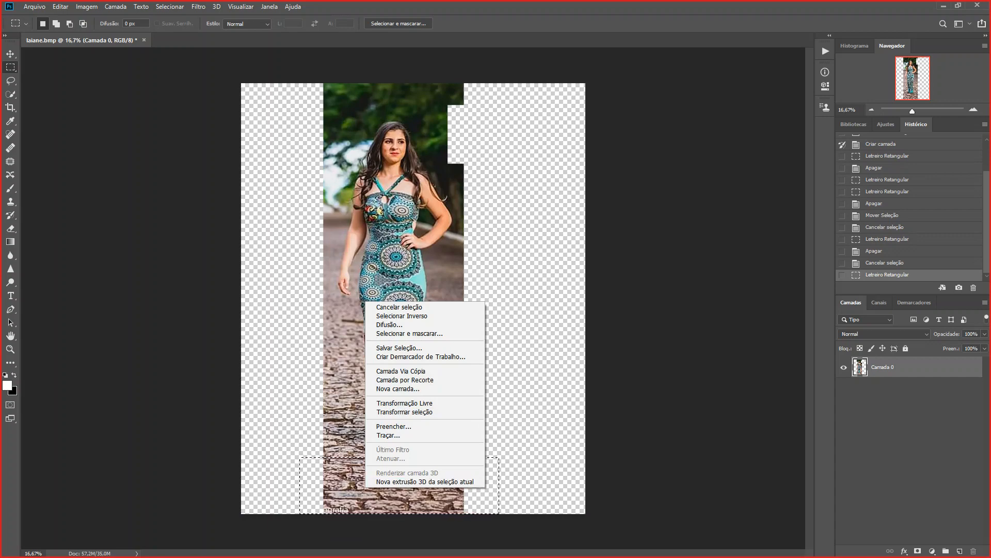
key("Escape")
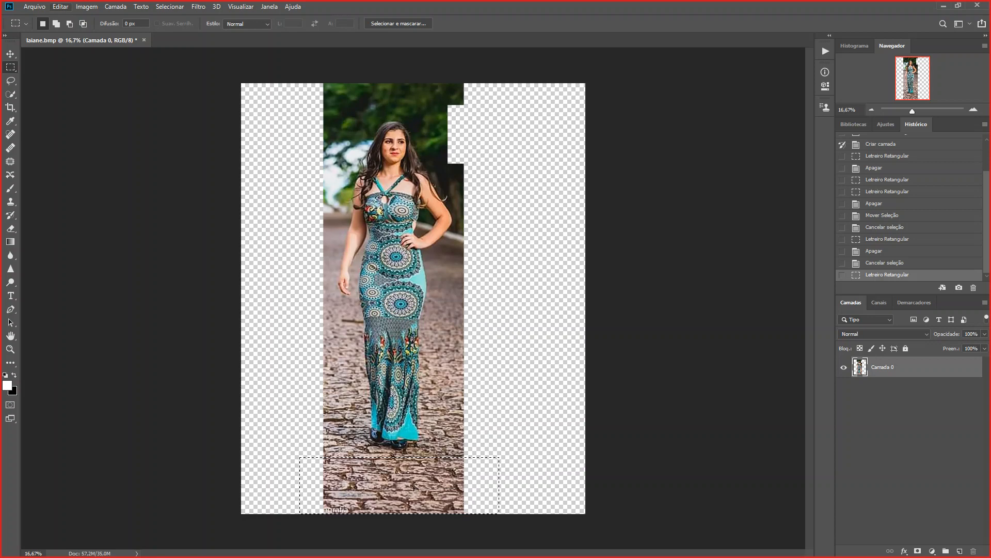
key("alt+e")
key("Down")
key("Down")
key("Down")
key("Down")
key("Down")
key("Down")
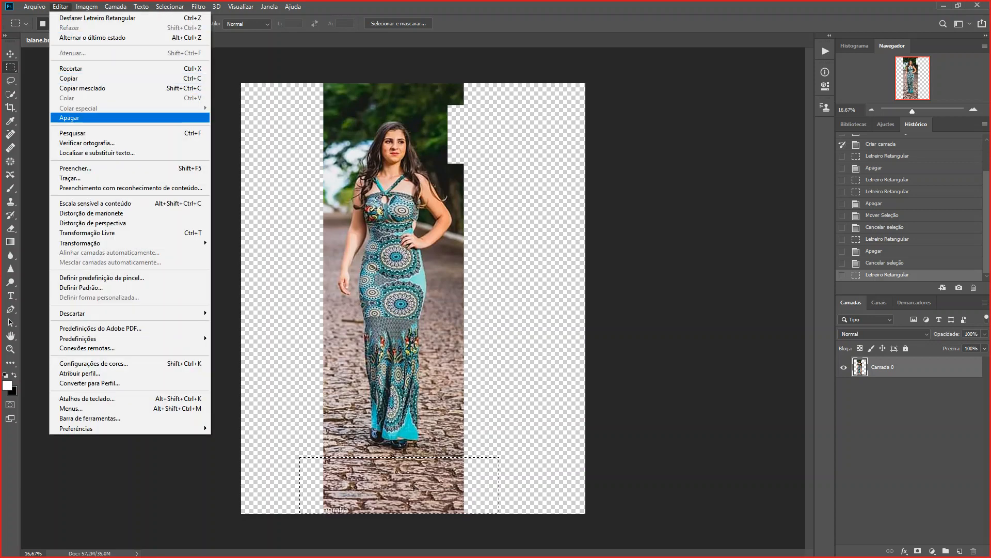
key("Return")
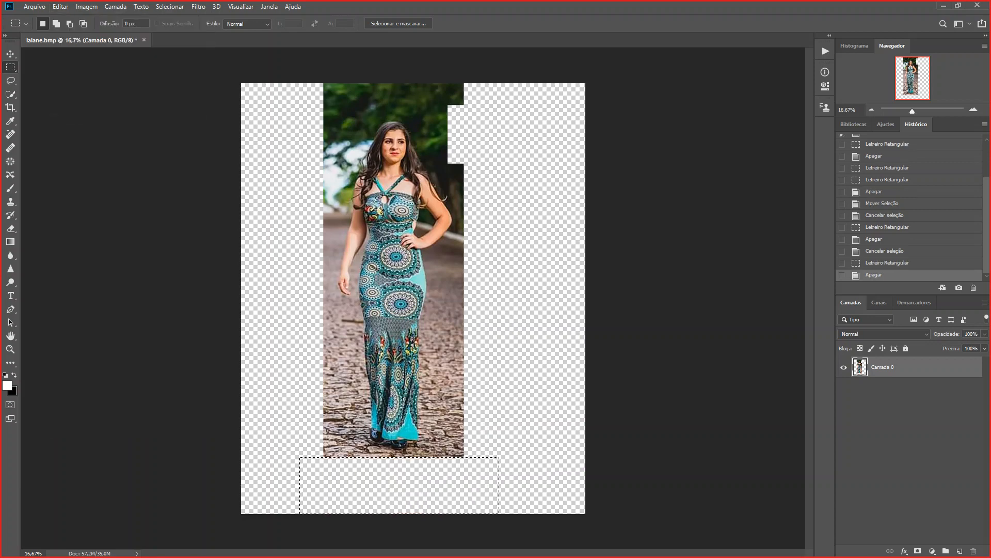
Step: Select the narrow strip of trees above the woman's head along the photo's upper edge and cut it out
left_click_drag(284, 83, 500, 106)
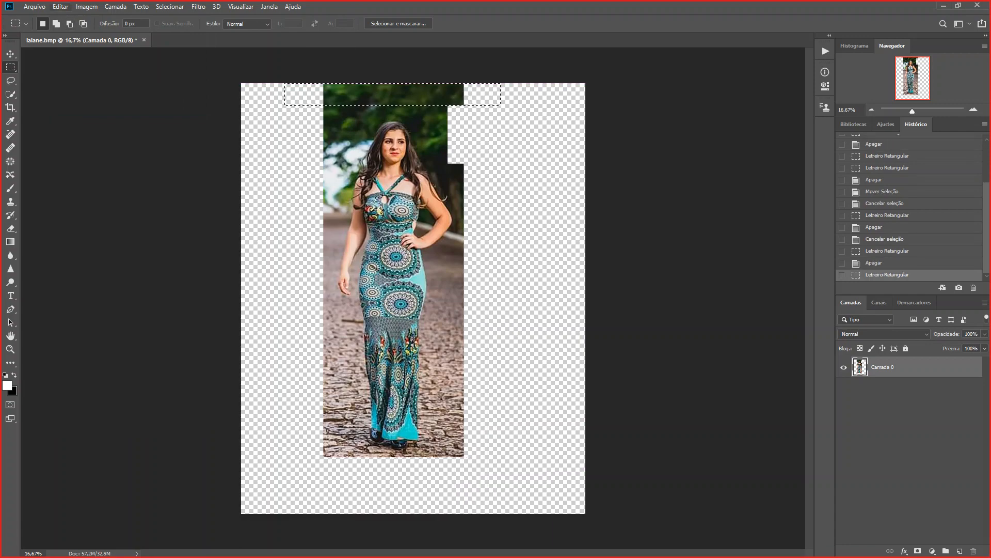
key("alt+e")
key("Down")
key("Down")
key("Down")
key("Down")
key("Up")
key("Up")
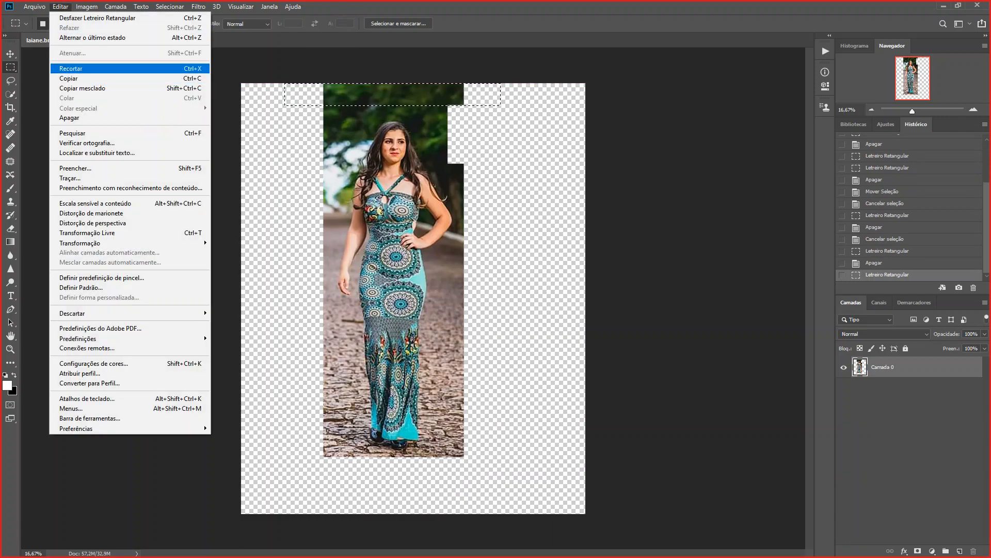
key("Return")
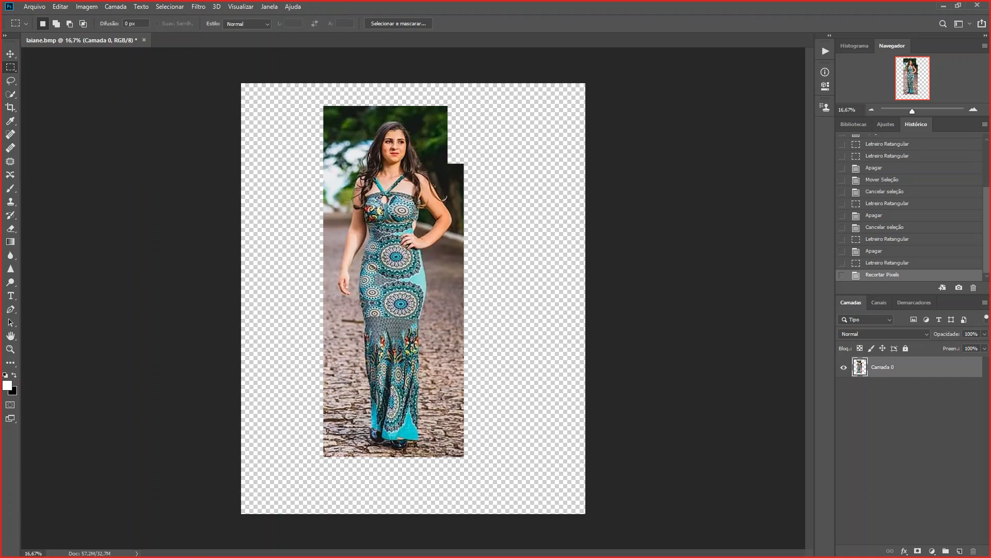
Step: Revert the photo to the "Criar camada" history state, with the layer reselected and the Rectangular Marquee active
left_click(10, 53)
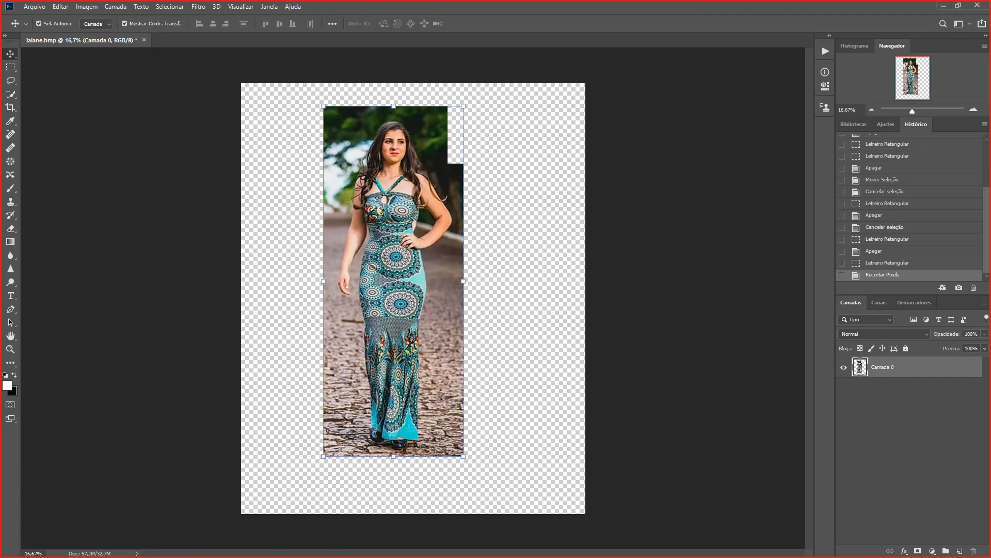
left_click(284, 134)
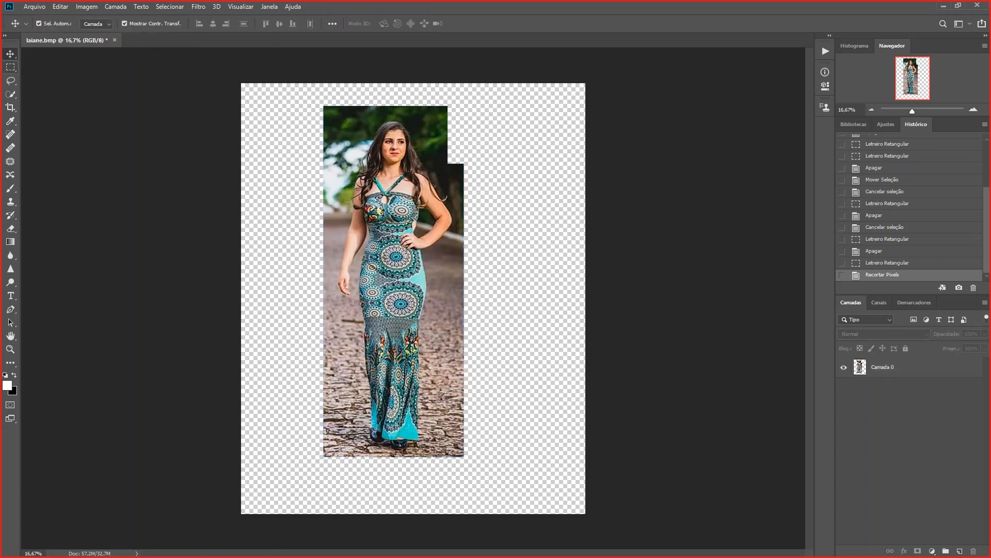
left_click(10, 67)
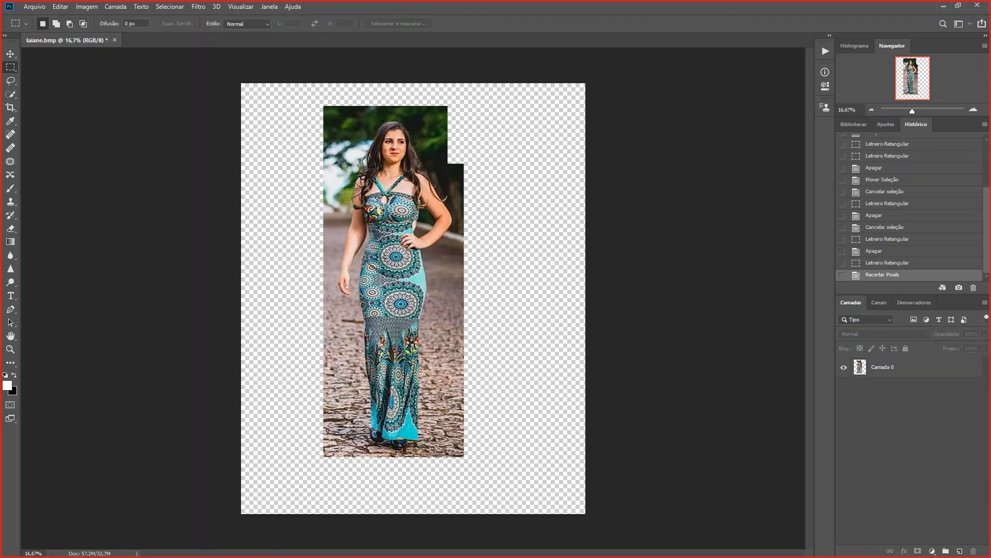
scroll(909, 207, "up", 5)
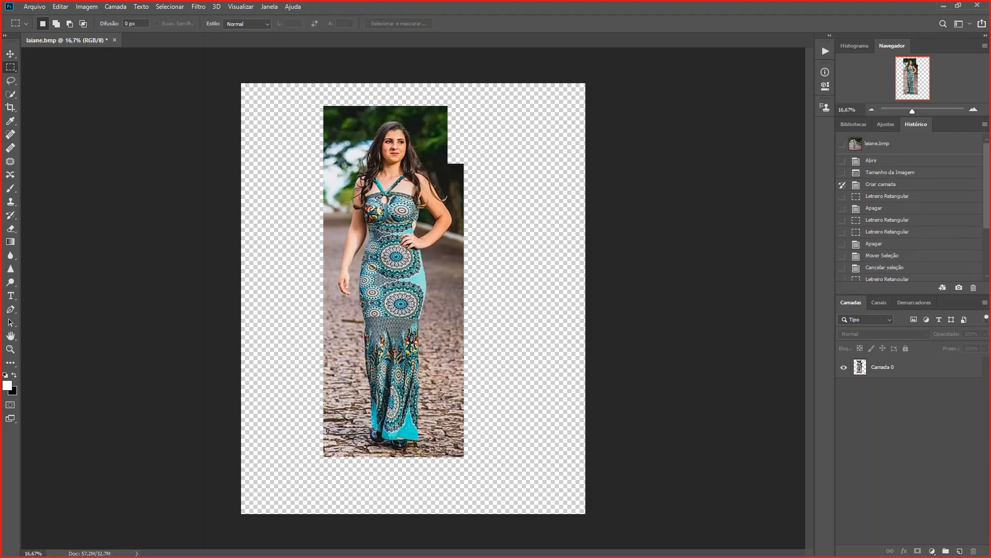
left_click(881, 184)
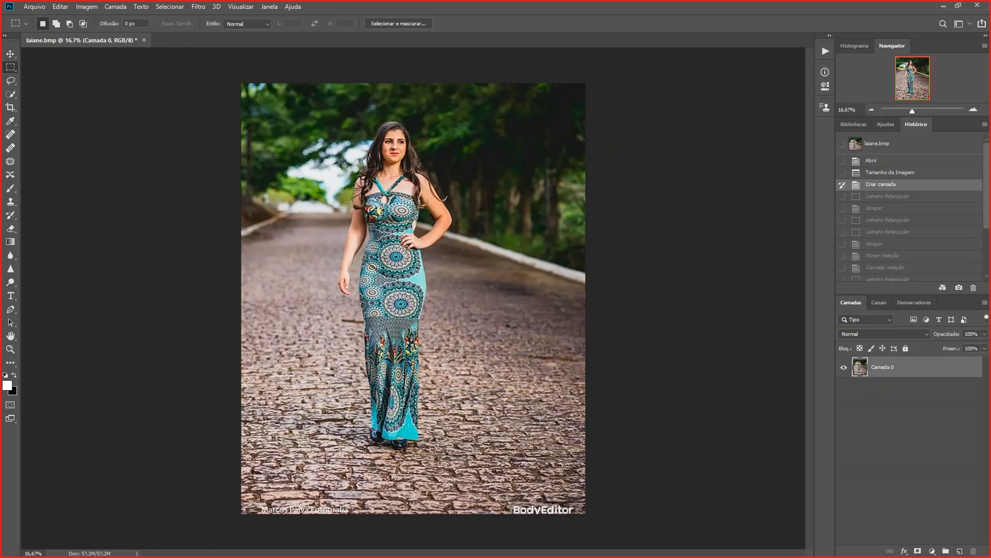
Step: Draw a series of separate rectangular selections over the trees and road beside the woman, and clear the selection
left_click_drag(516, 57, 612, 170)
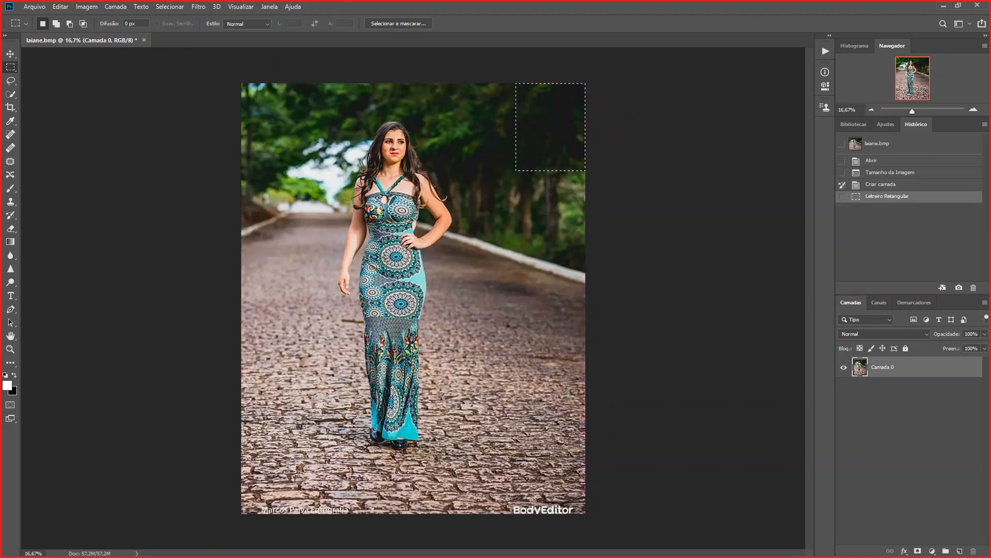
left_click_drag(494, 189, 577, 342)
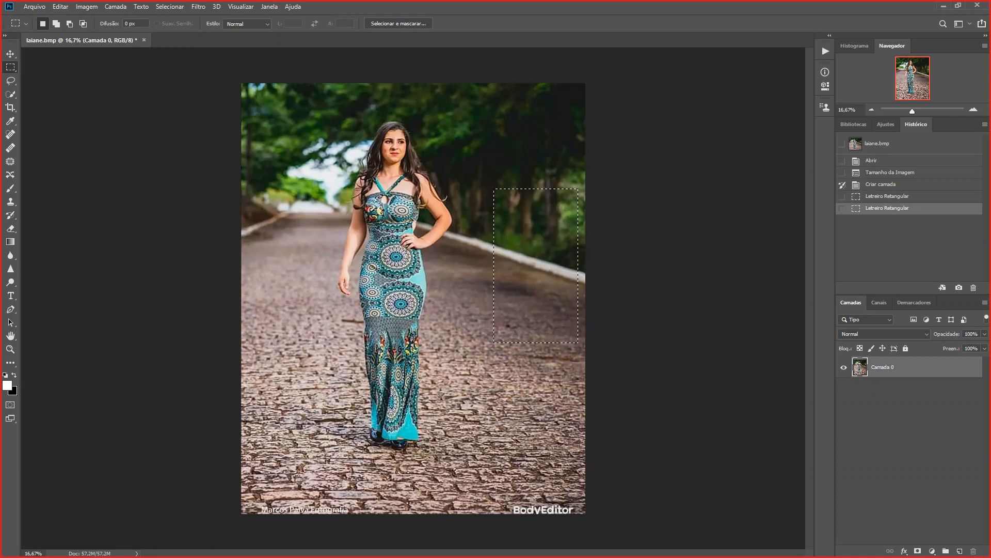
left_click_drag(462, 88, 542, 154)
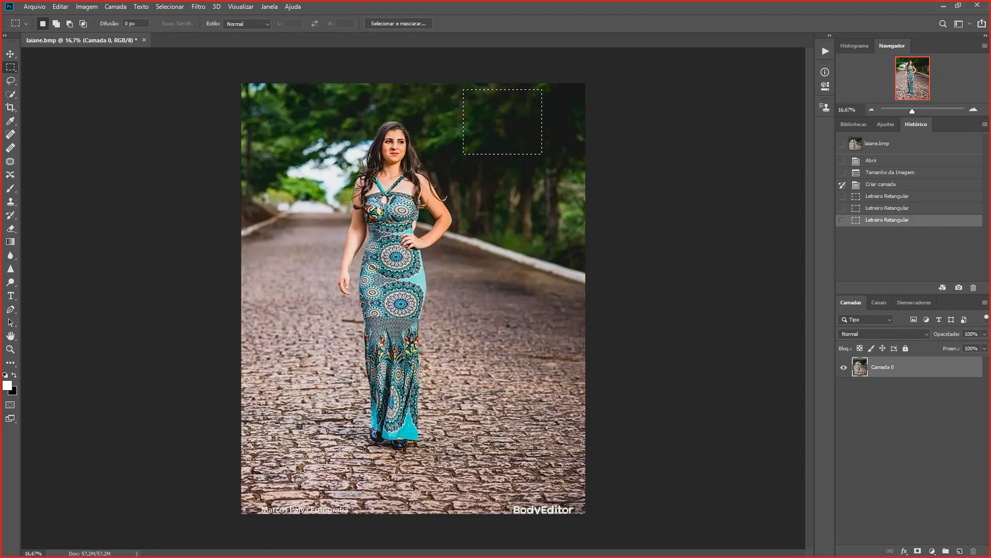
left_click_drag(488, 219, 537, 292)
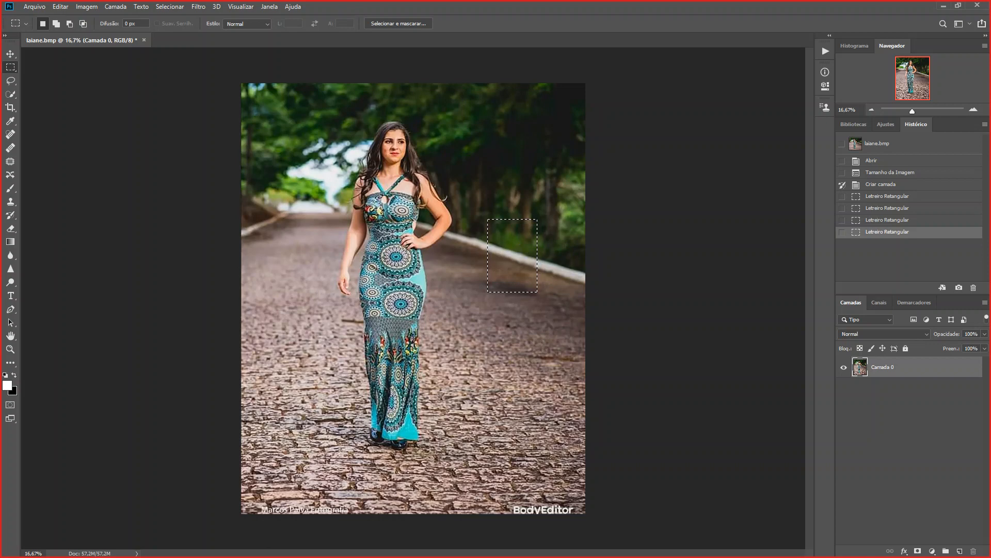
left_click_drag(504, 87, 573, 149)
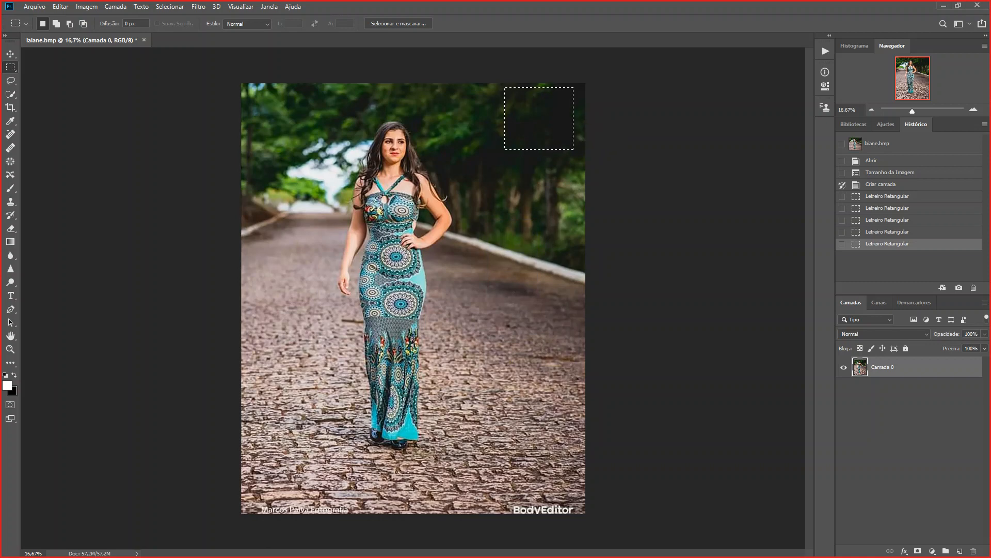
left_click_drag(507, 175, 571, 276)
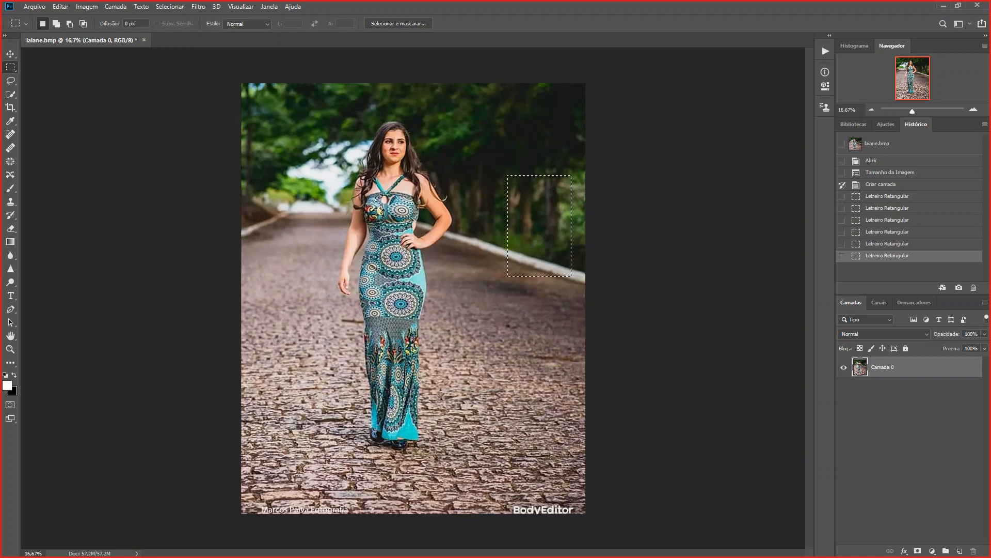
left_click_drag(512, 325, 560, 382)
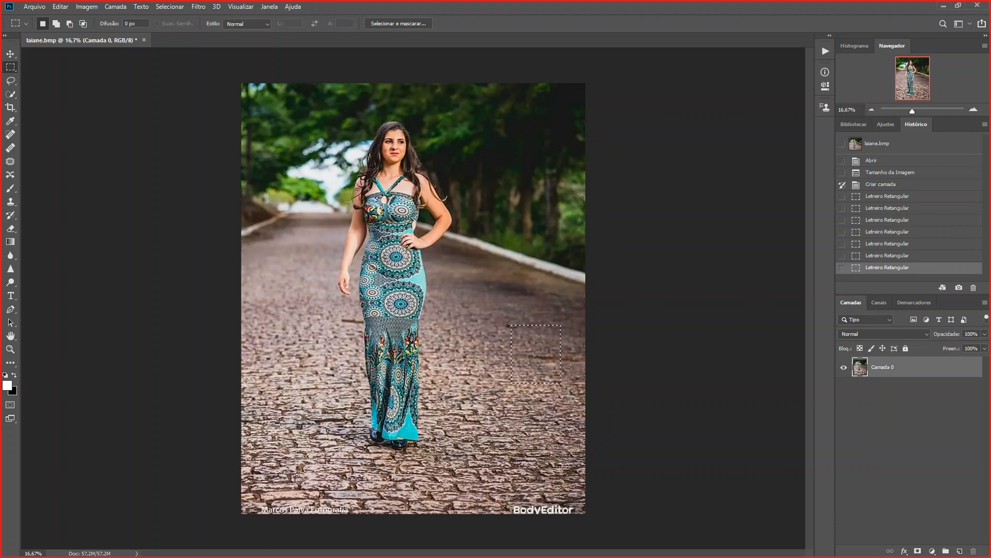
left_click_drag(488, 166, 521, 208)
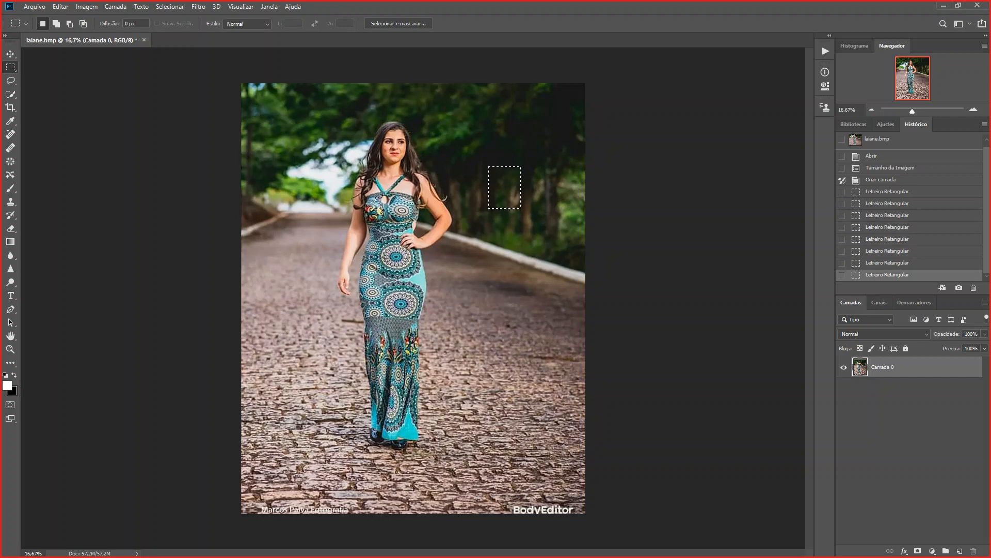
key("ctrl+d")
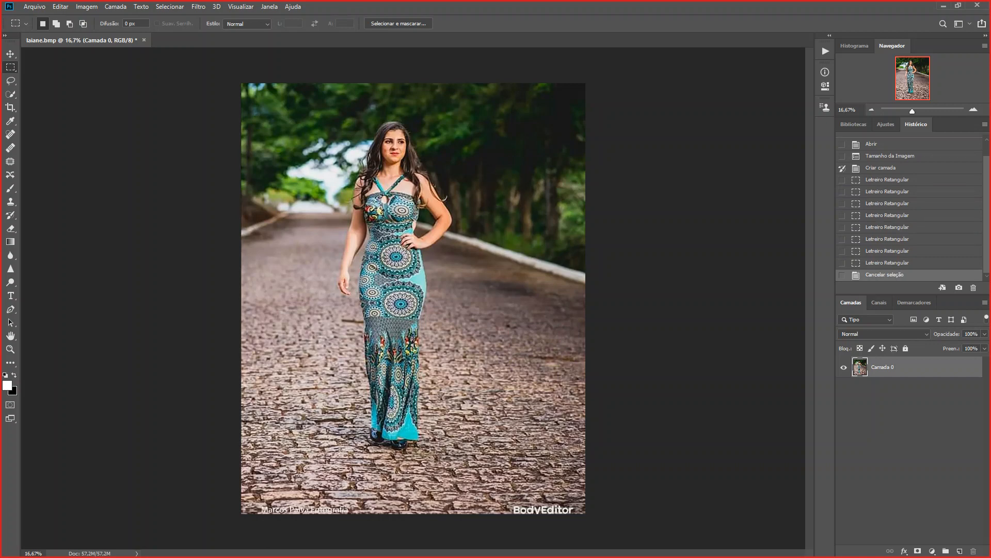
Step: Select the trees beside the woman, try to select a second area below them, and clear the selection
left_click_drag(513, 84, 652, 166)
left_click_drag(484, 147, 591, 277)
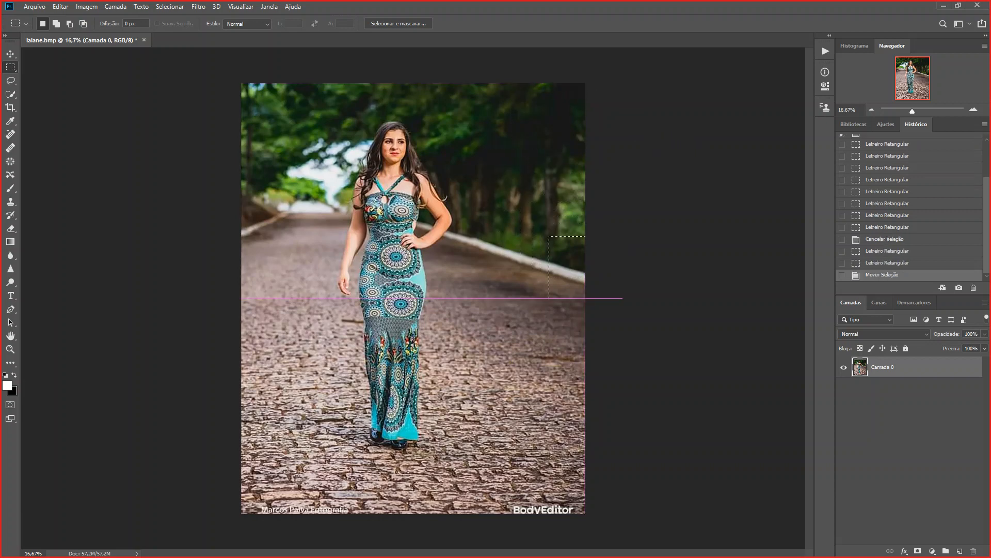
key("ctrl+d")
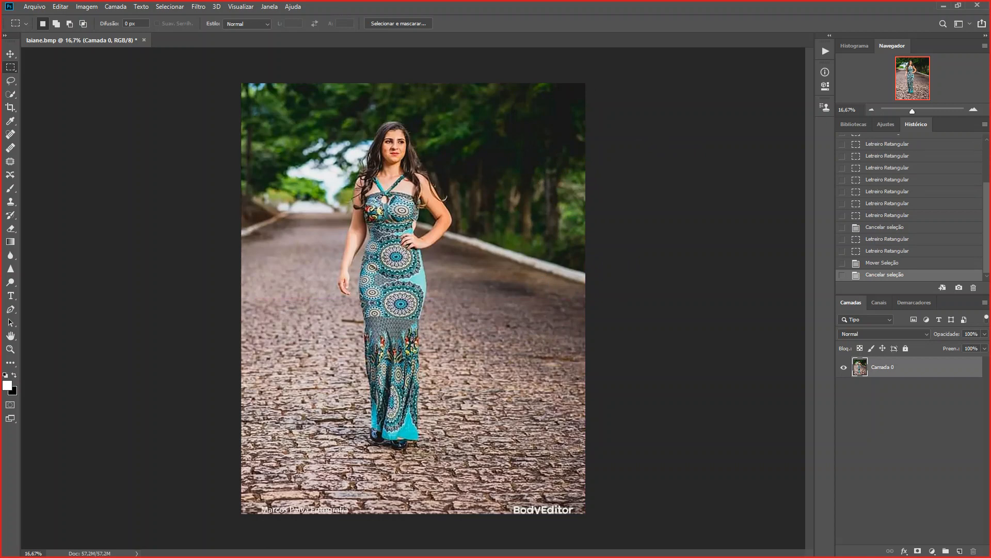
Step: Build one combined selection of the trees and road beside the woman's elbow by adding overlapping rectangles reaching the photo's right edge
key("shift")
left_click_drag(478, 83, 666, 204)
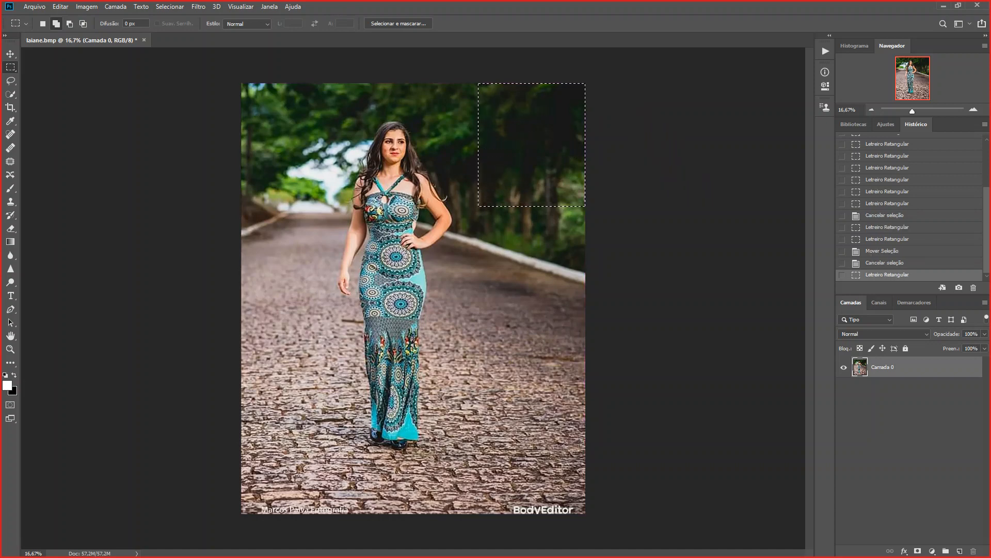
left_click_drag(478, 206, 622, 336)
left_click_drag(585, 366, 586, 366)
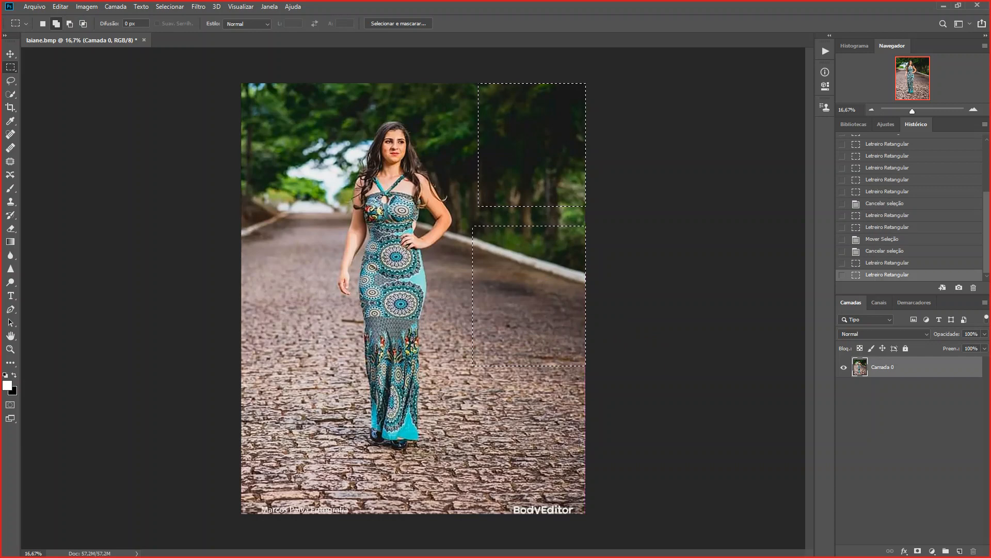
left_click_drag(517, 217, 585, 253)
left_click_drag(461, 186, 586, 284)
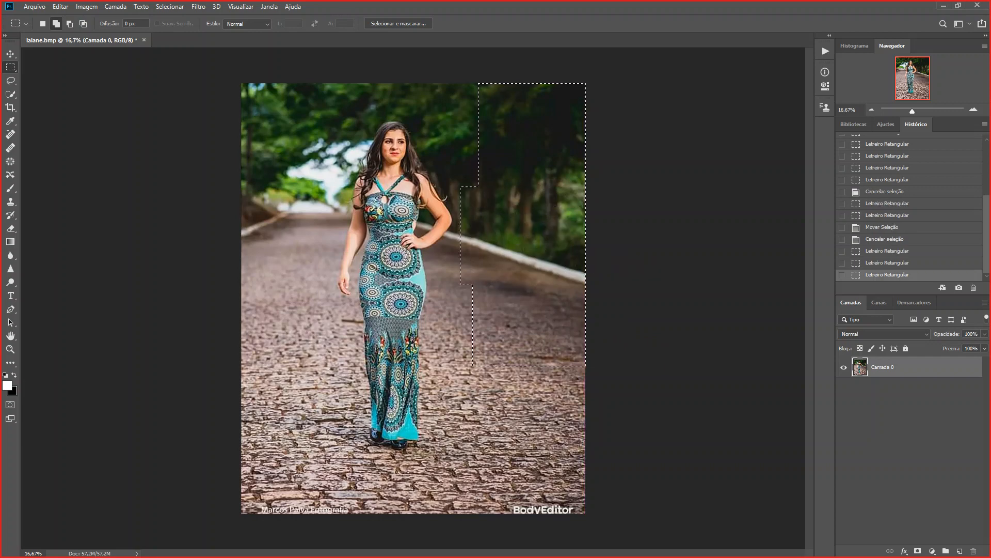
Step: Add rectangles along the photo's bottom, left and upper edges and beside the dress to the selection, surrounding the woman
left_click_drag(525, 366, 233, 469)
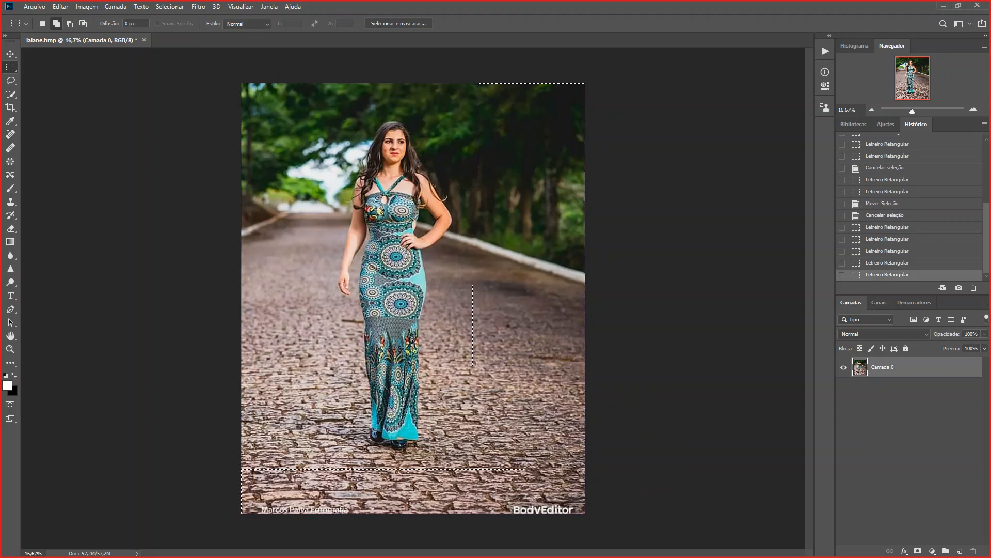
left_click_drag(233, 52, 313, 469)
left_click_drag(235, 52, 527, 101)
left_click_drag(560, 274, 408, 511)
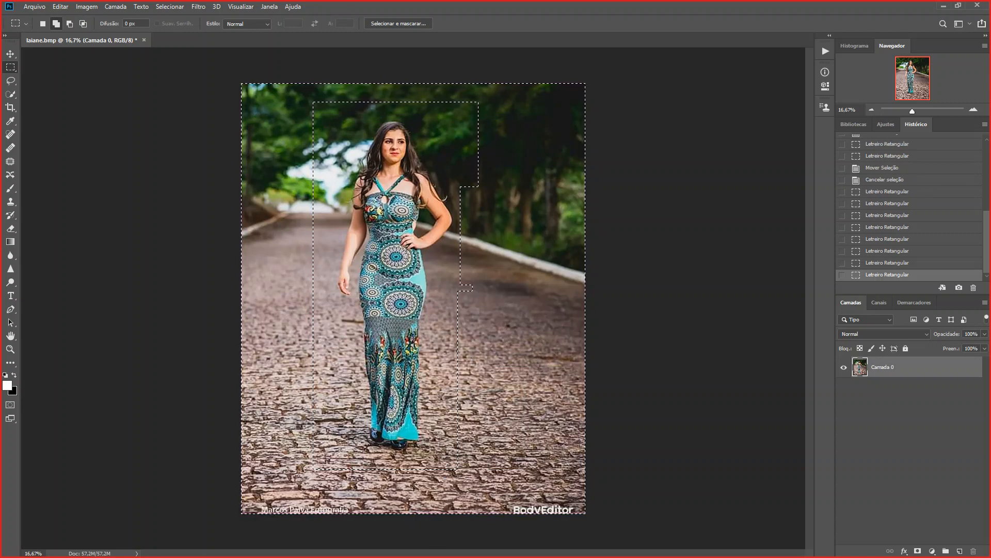
Step: Delete the selected background around the woman and undo the deletion
key("Delete")
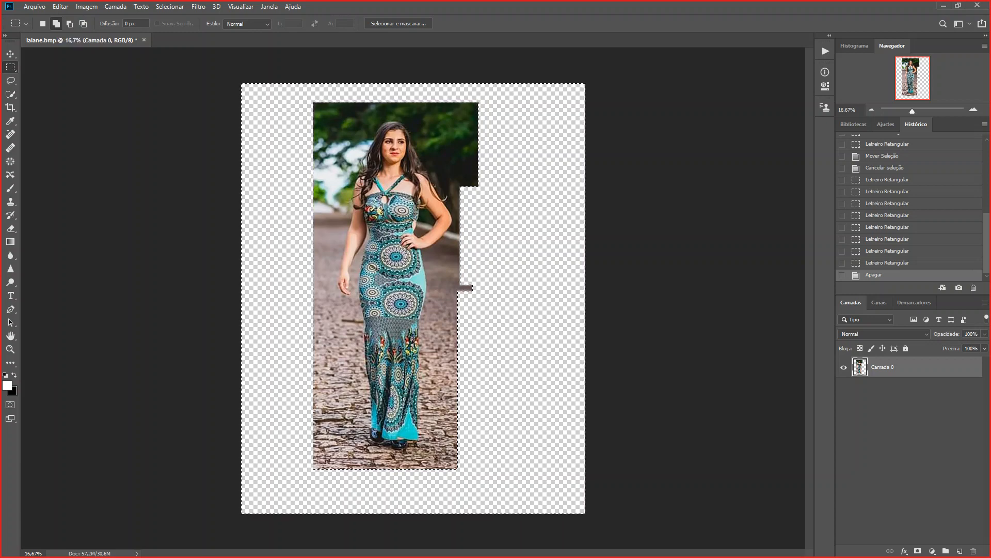
key("ctrl+z")
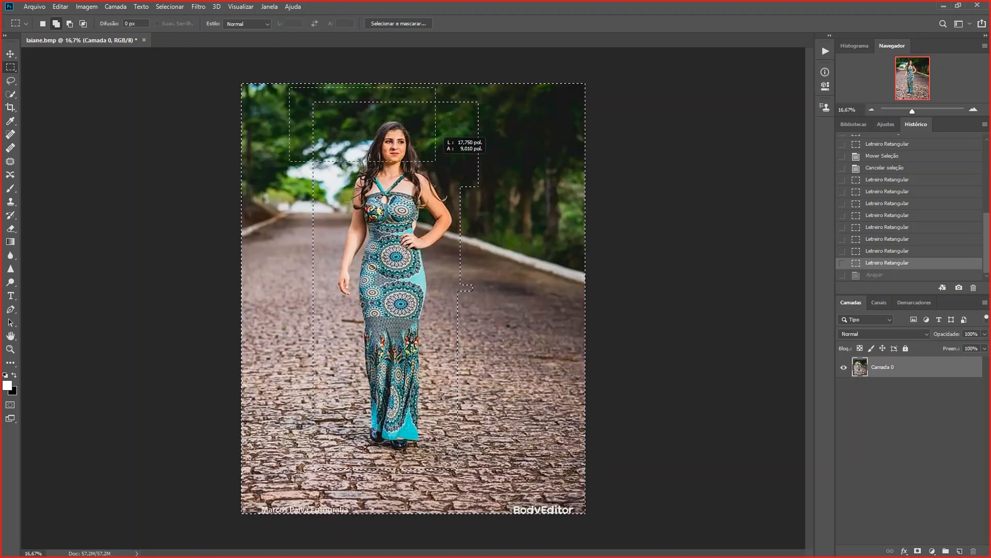
Step: Add a rectangle covering the woman's head to the selection, and subtract a rectangle around her head and shoulders from it
left_click_drag(435, 162, 436, 161)
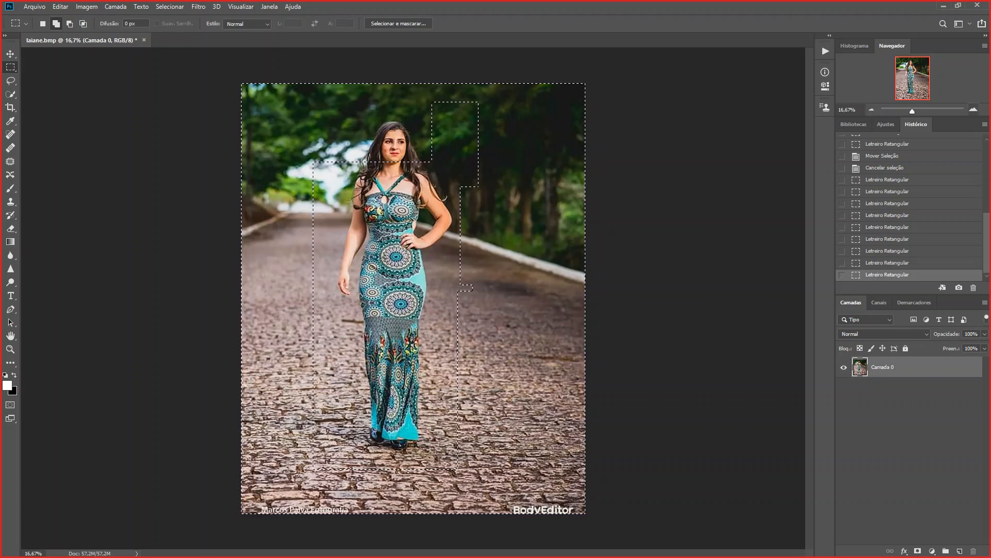
key("ctrl+plus")
key("ctrl+plus")
scroll(408, 300, "up", 5)
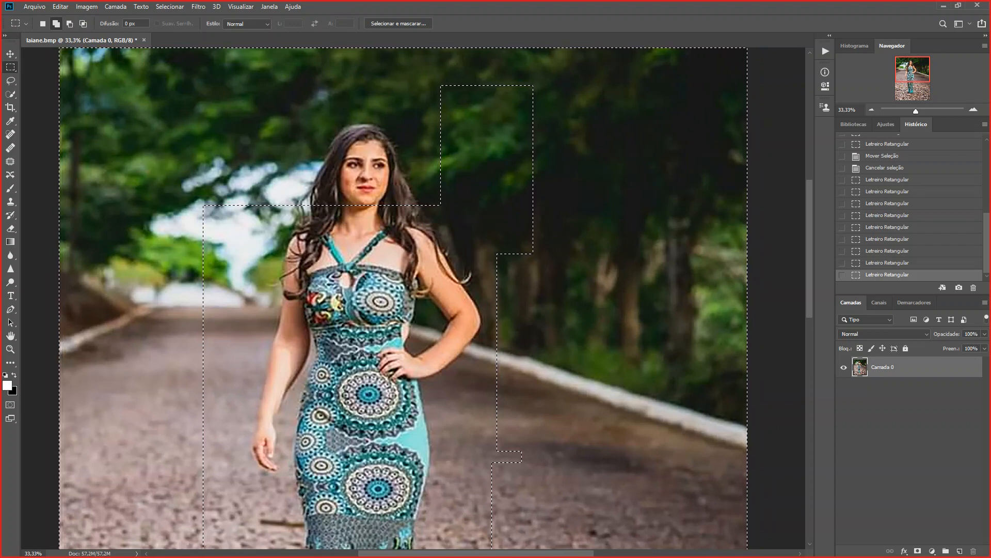
key("ctrl+z")
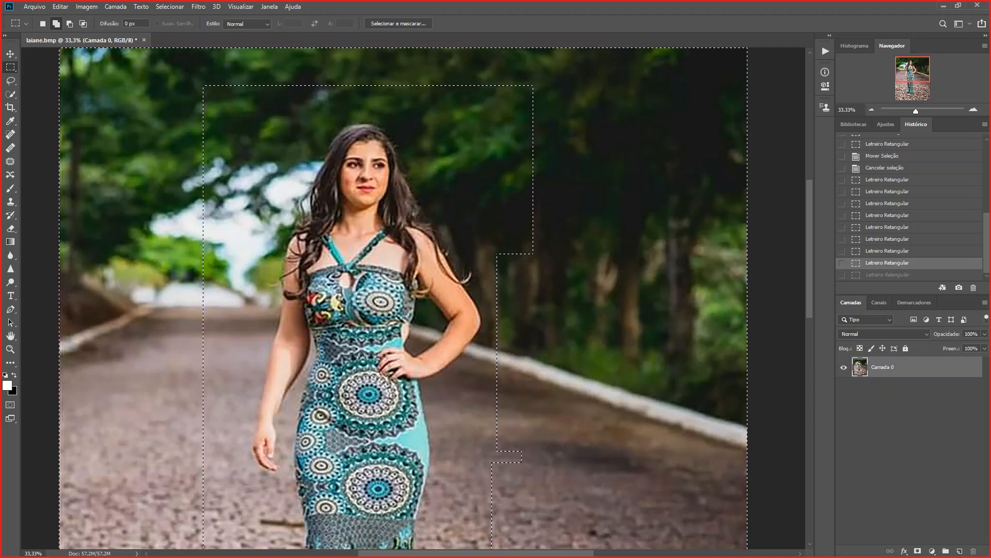
key("ctrl+shift+z")
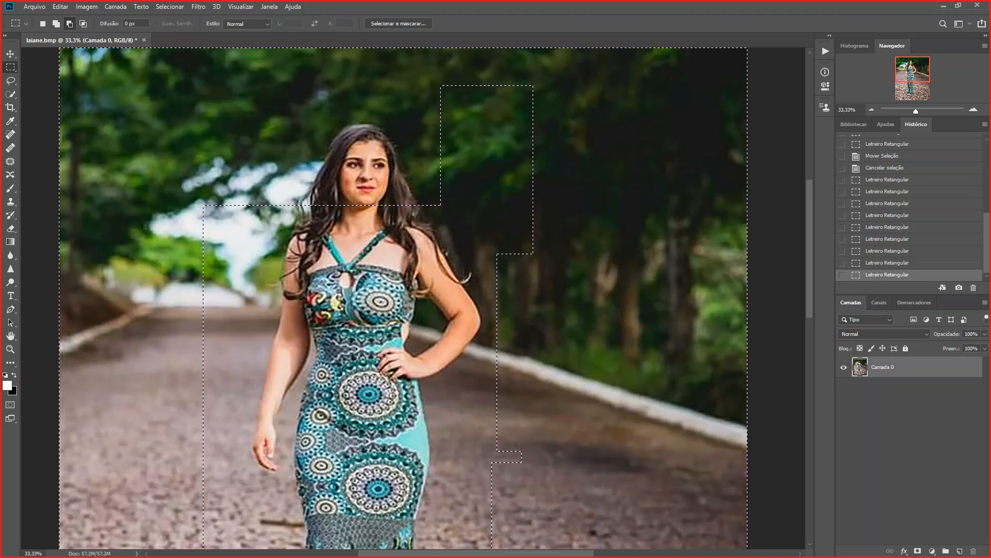
left_click_drag(272, 90, 441, 280)
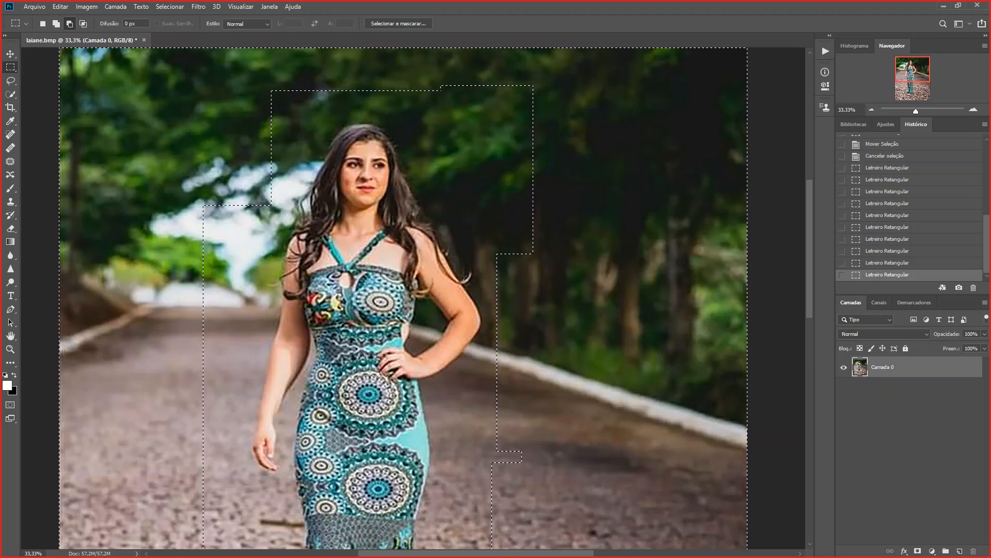
Step: Subtract rectangles over the trees and road beside the woman's elbow from the selection, reaching the photo's right edge
left_click_drag(429, 170, 519, 385)
scroll(518, 385, "down", 2)
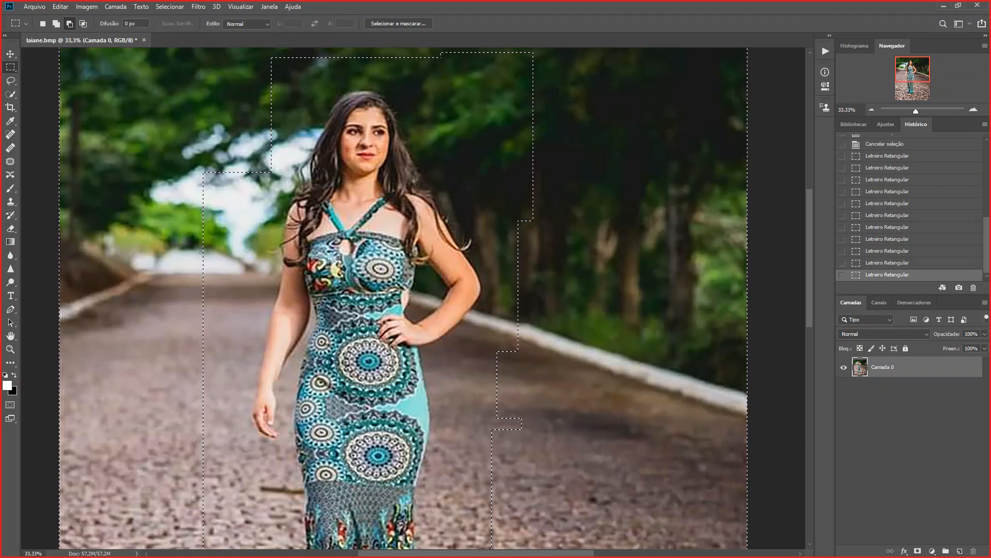
left_click_drag(444, 219, 531, 455)
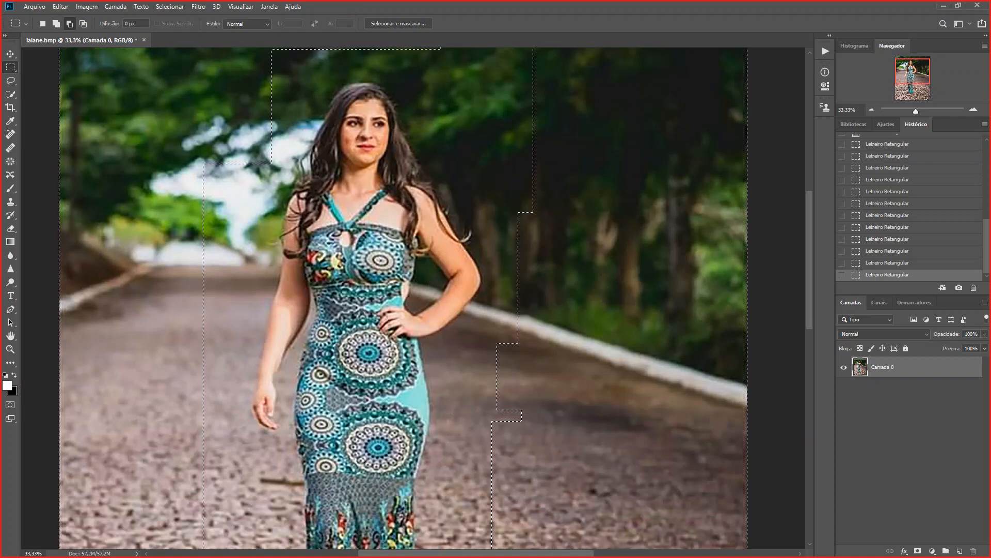
left_click_drag(497, 156, 598, 305)
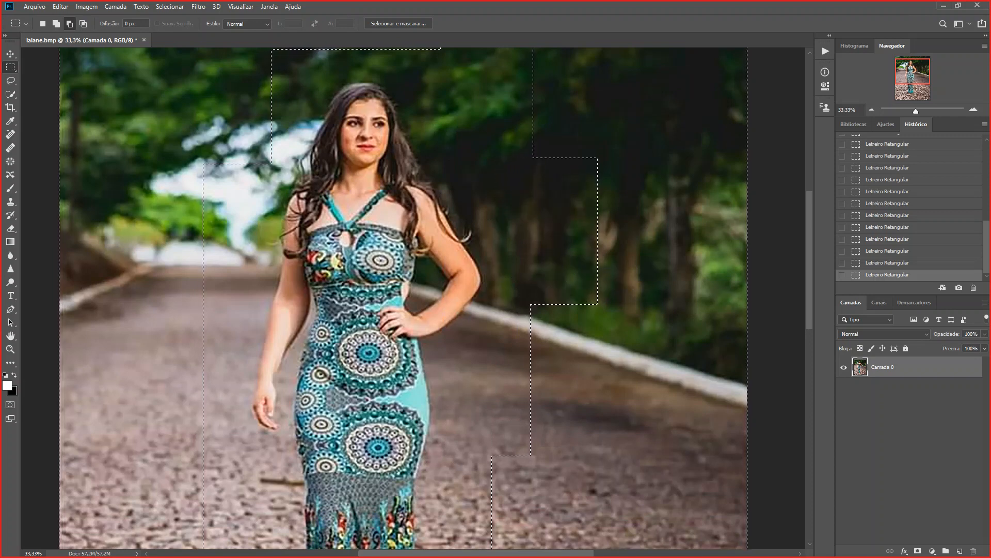
left_click_drag(598, 208, 749, 439)
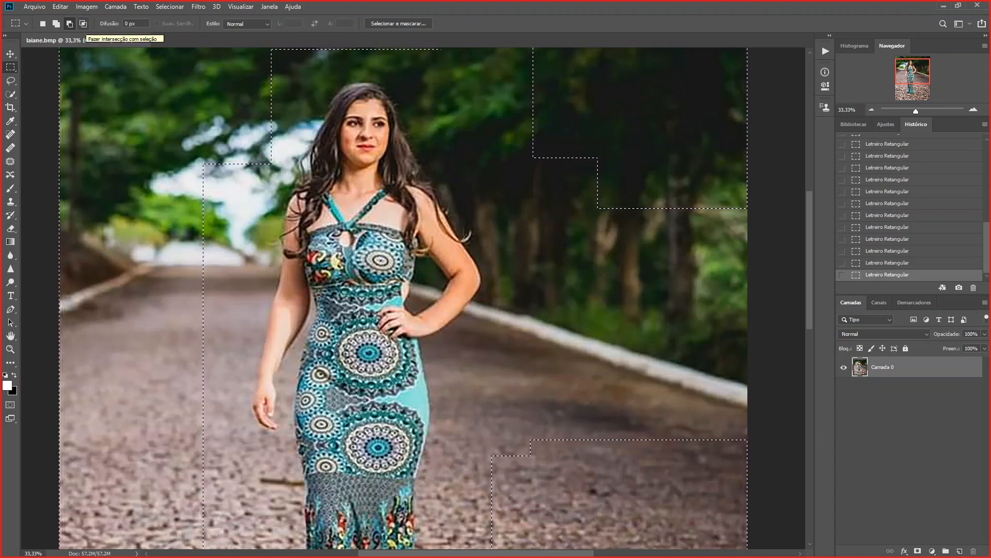
Step: Intersect the selection with a rectangle over the trees about 4.3 inches wide and 11.4 inches tall
left_click(83, 23)
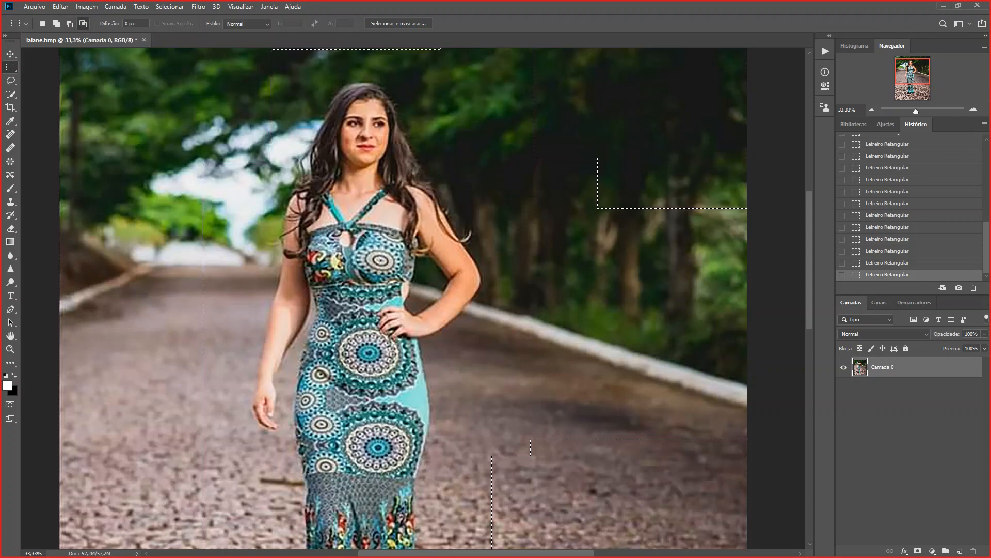
scroll(403, 299, "up", 1)
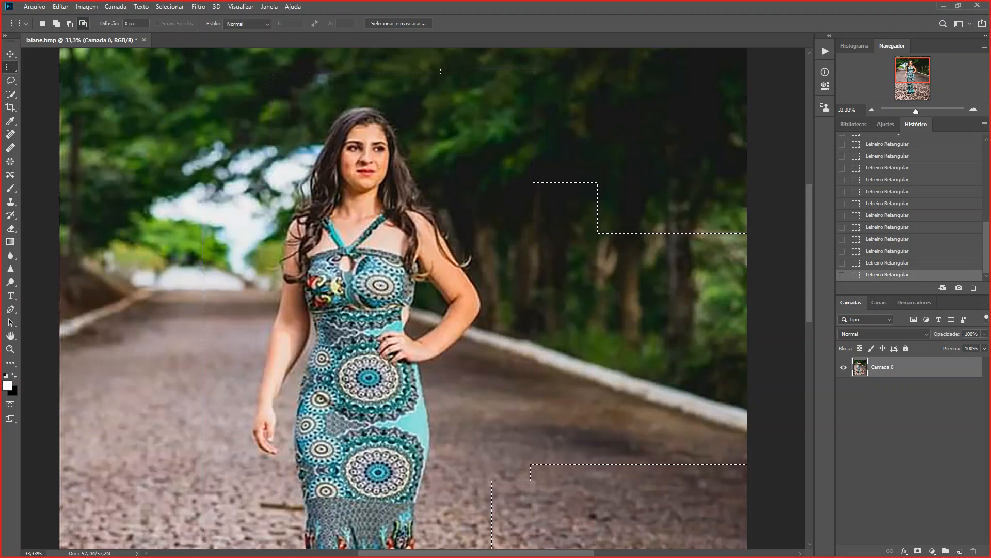
left_click_drag(699, 342, 627, 135)
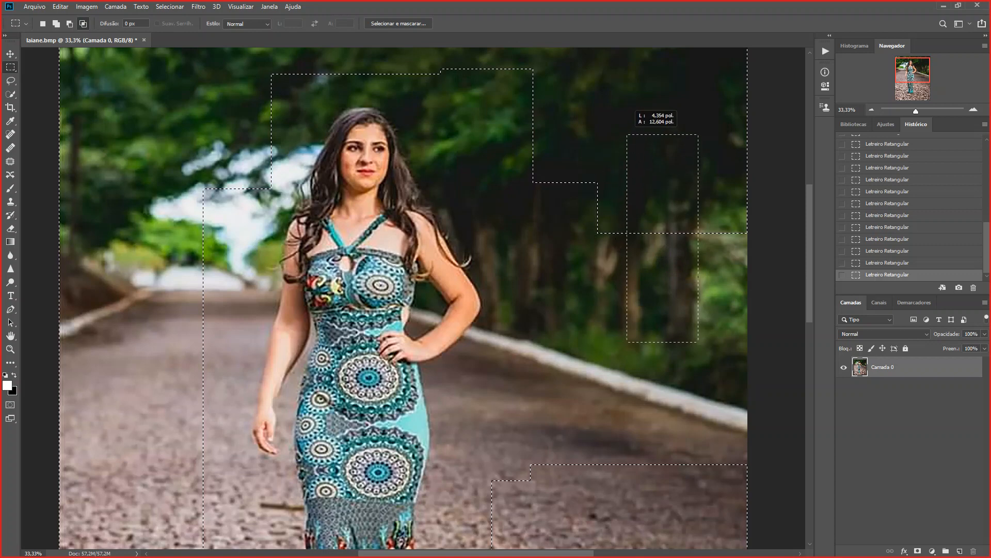
mouse_move(628, 135)
left_mouse_down()
mouse_move(741, 171)
mouse_move(439, 248)
mouse_move(627, 155)
left_mouse_up()
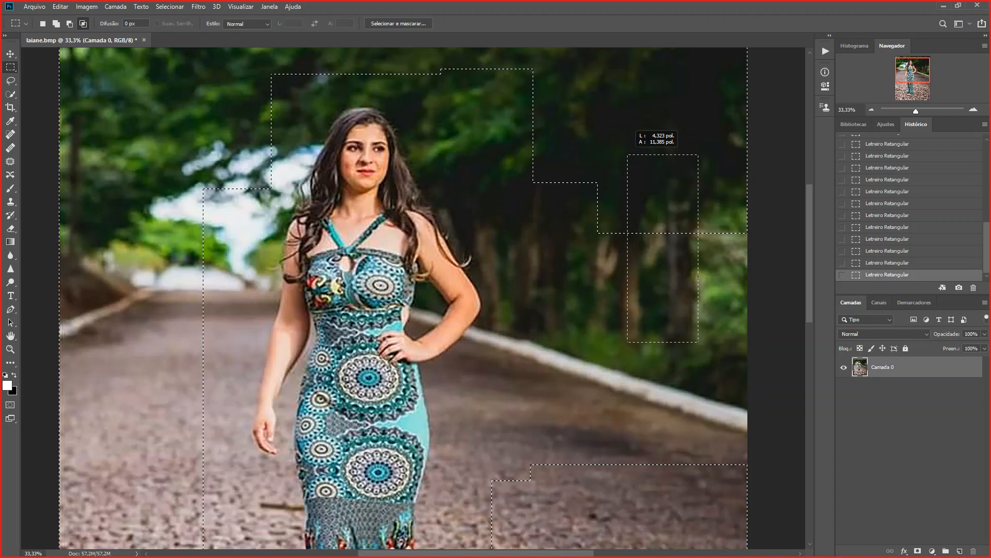
left_click_drag(627, 155, 627, 154)
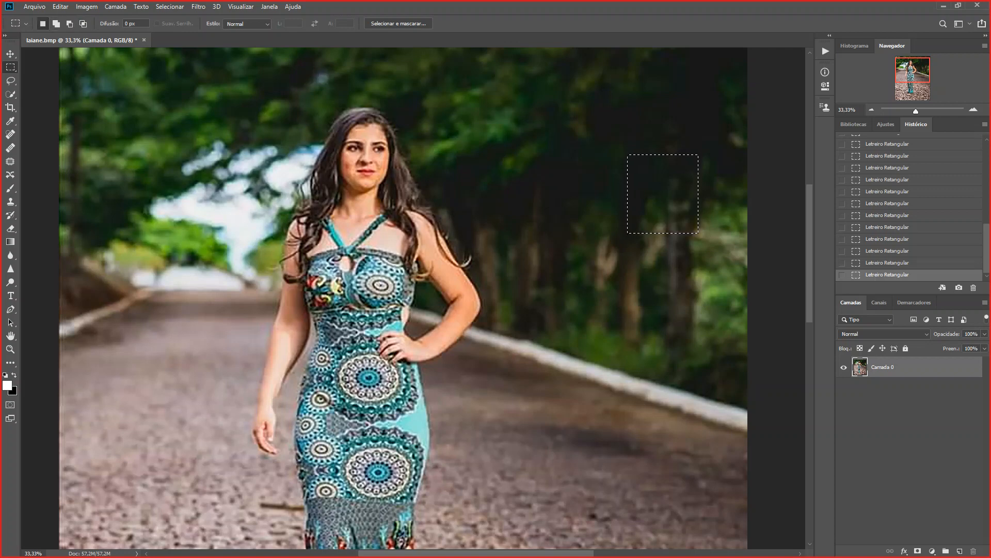
Step: Build a new selection of overlapping rectangles from the trees to the woman's elbow, and subtract a rectangle over her arm
left_click_drag(505, 119, 729, 331)
left_click_drag(661, 344, 724, 223)
key("shift")
left_click_drag(564, 161, 702, 296)
left_click_drag(532, 235, 661, 406)
left_click_drag(421, 257, 531, 340)
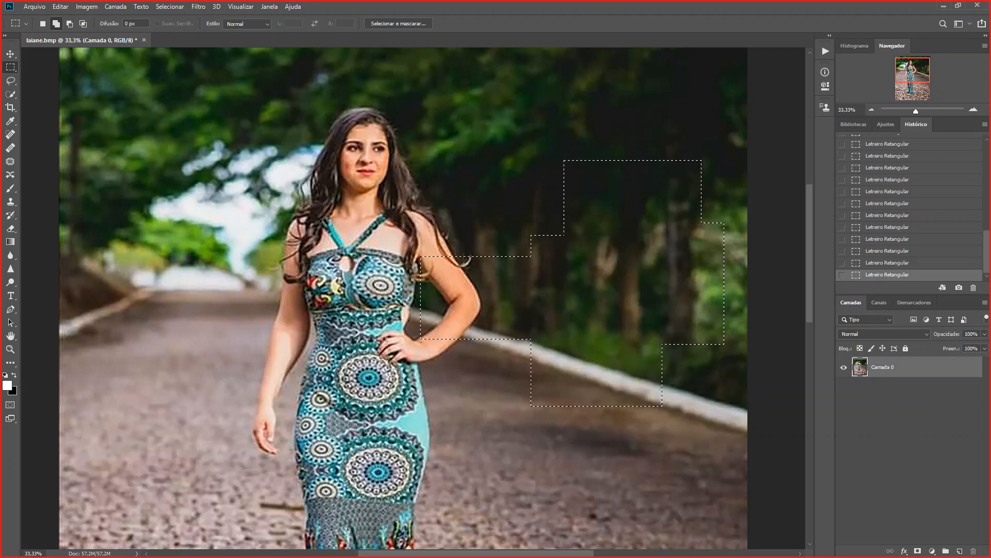
key("alt")
left_click_drag(491, 248, 413, 346)
Step: Revert the image to the "Criar camada" history state
scroll(909, 206, "up", 3)
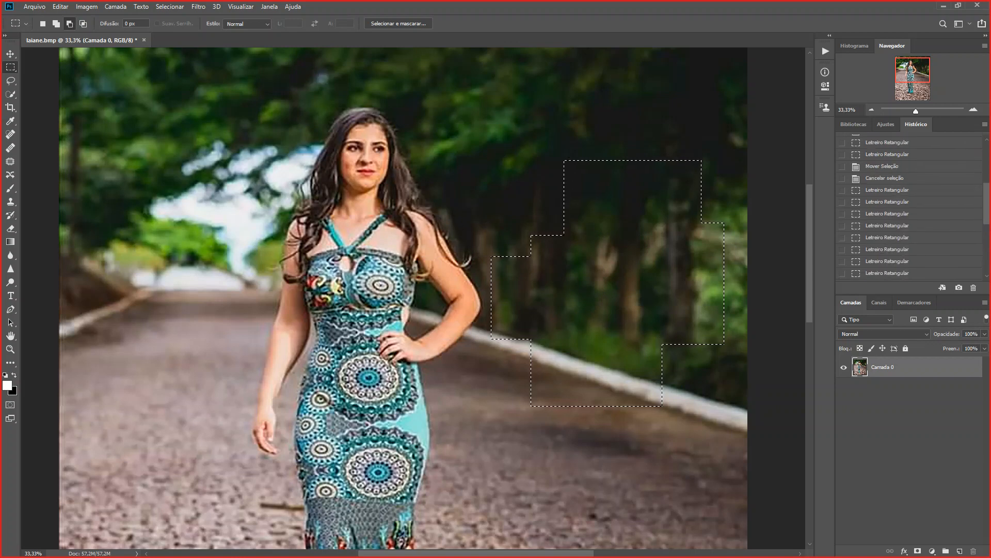
scroll(908, 206, "up", 4)
left_click(881, 184)
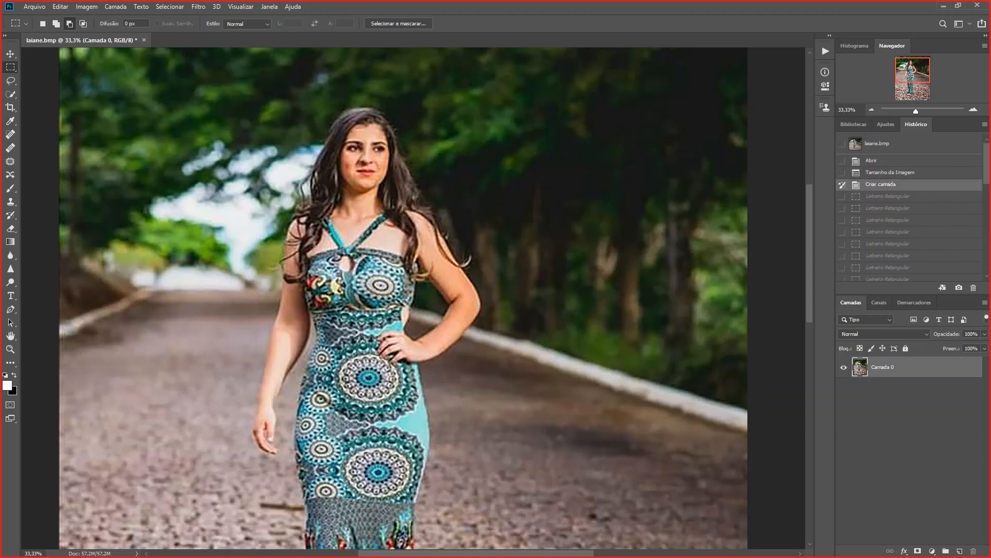
Step: Delete a rectangular selection of the trees at the photo's right edge, and undo both the deletion and the selection
left_click_drag(579, 86, 749, 302)
key("Delete")
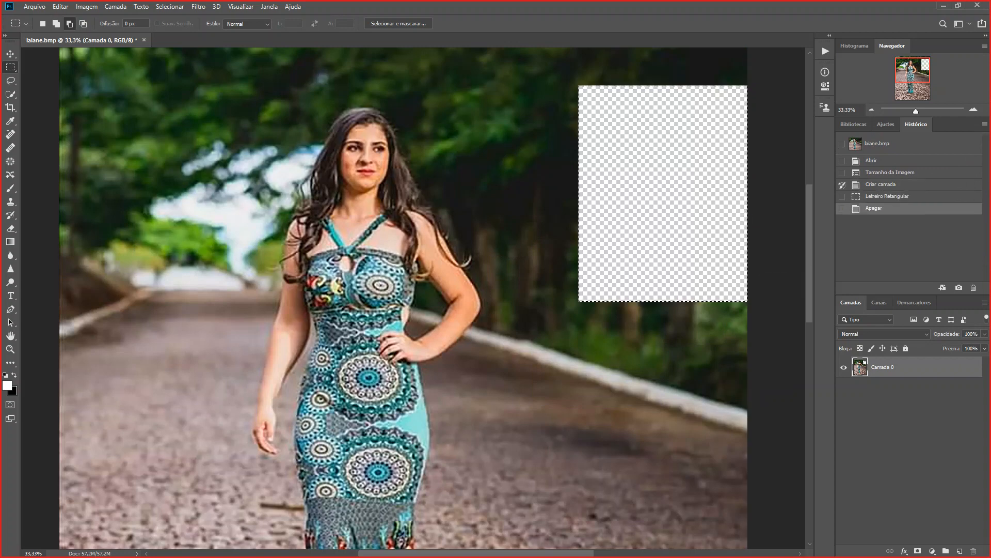
key("ctrl+z")
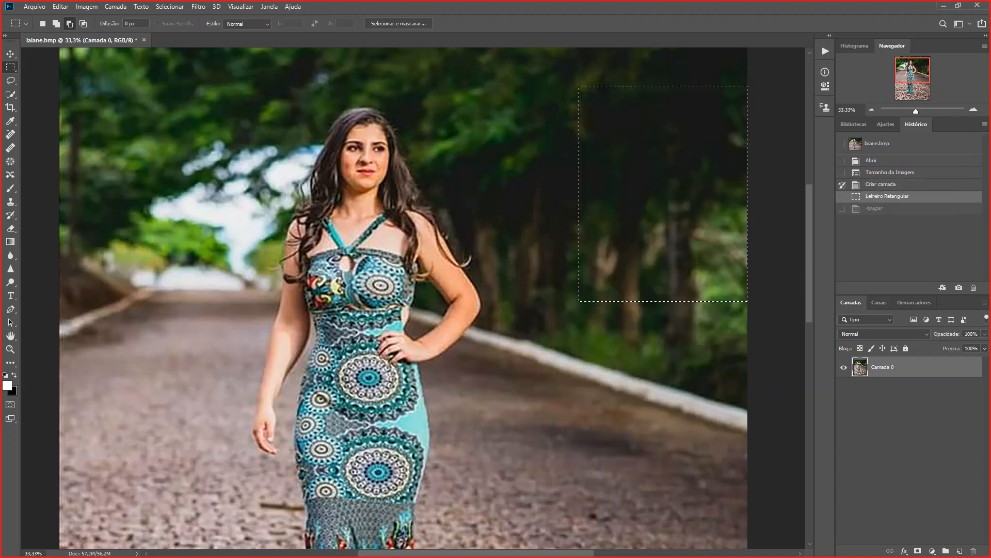
key("ctrl+z")
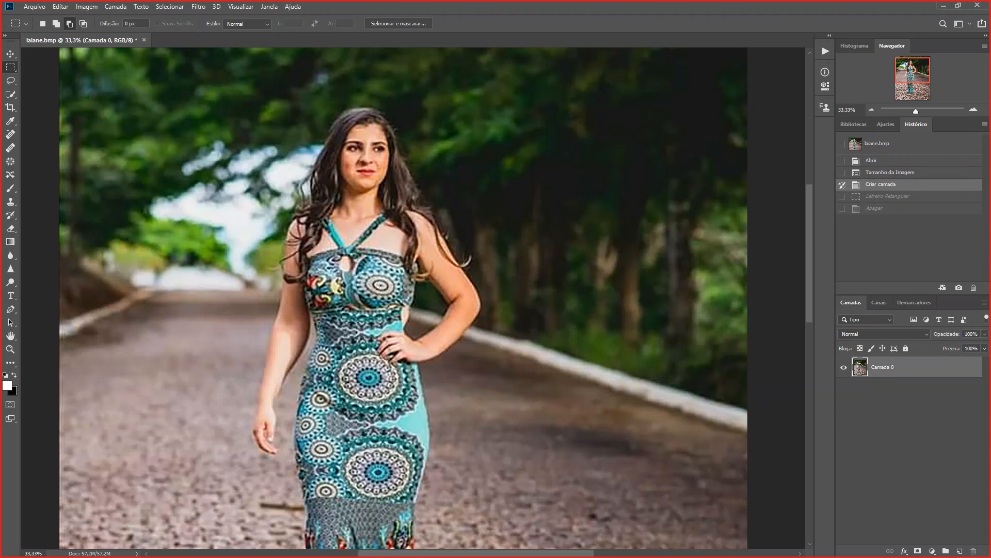
Step: Draw an ellipse over the trees beside the woman with the Elliptical Marquee tool and deselect it
right_click(10, 66)
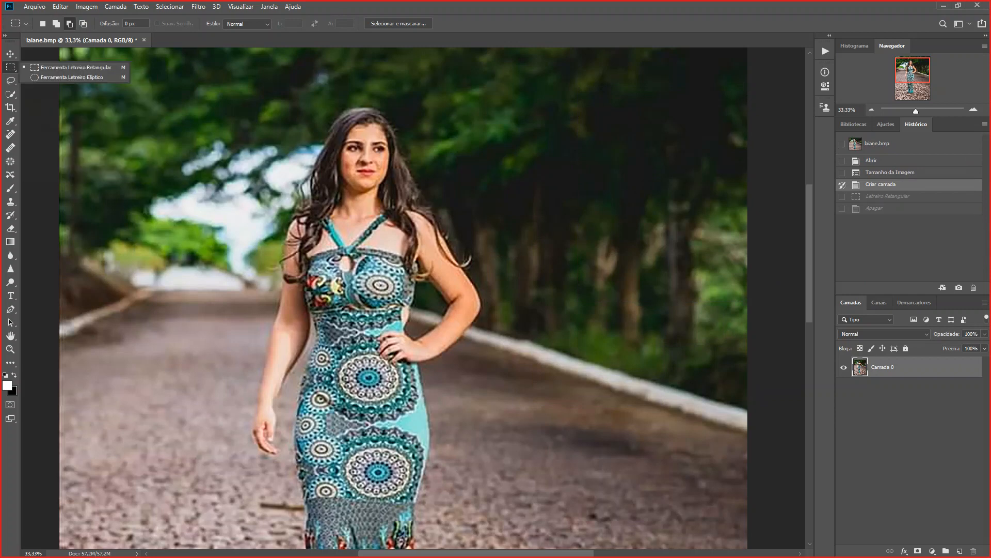
right_click(10, 80)
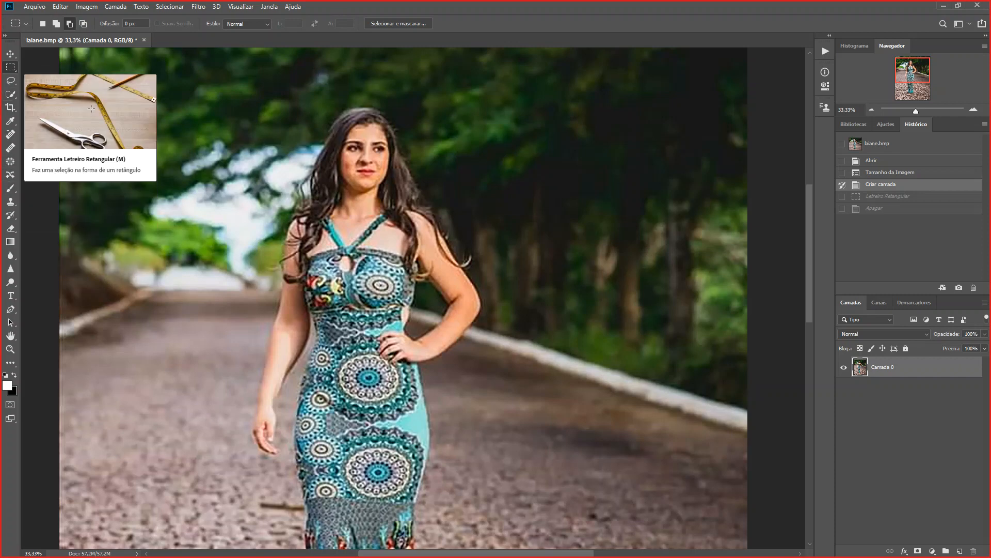
right_click(10, 67)
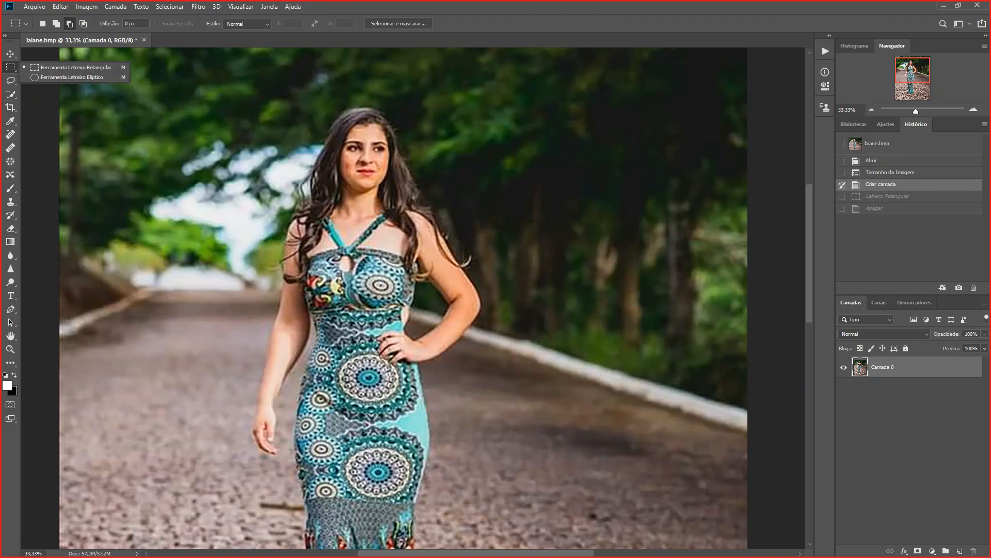
left_click(72, 77)
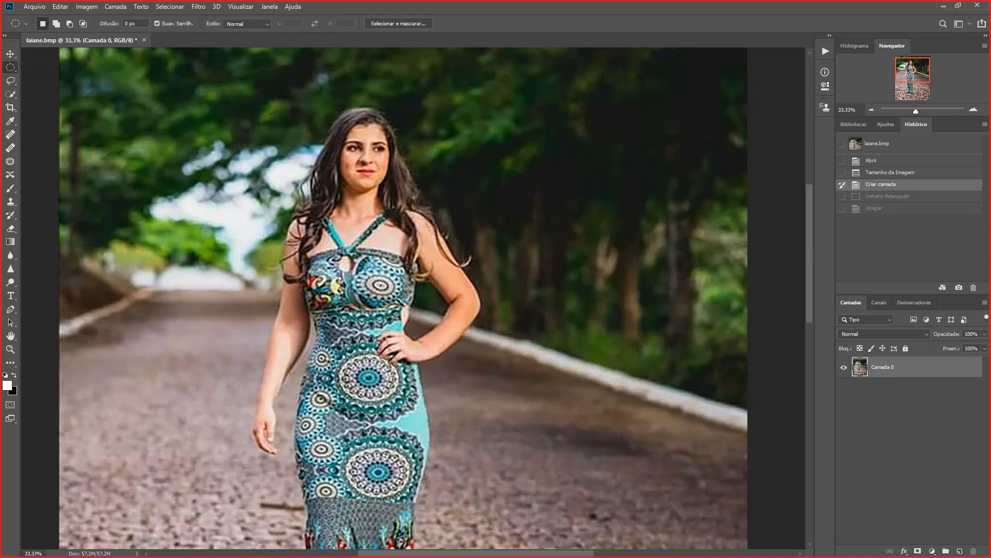
left_click_drag(513, 111, 702, 341)
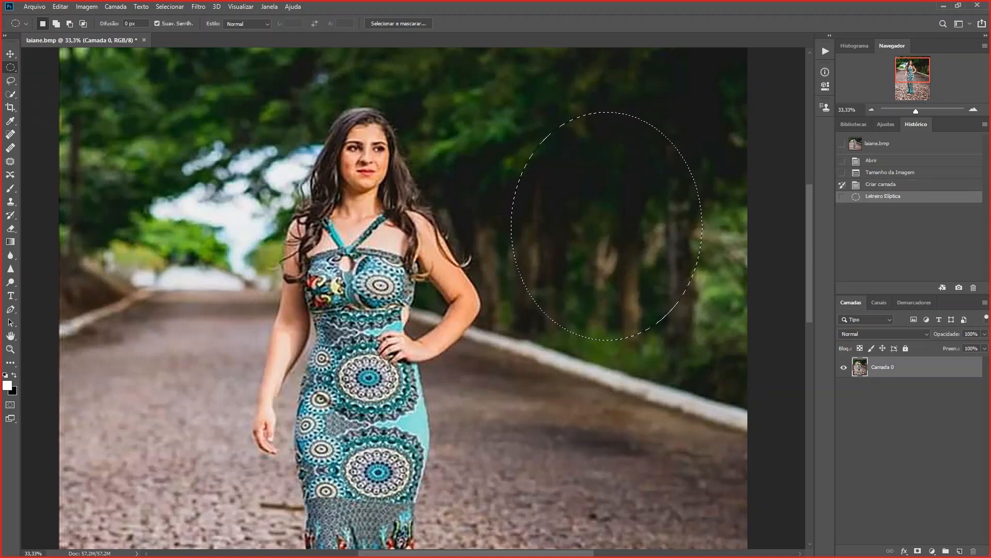
key("ctrl+d")
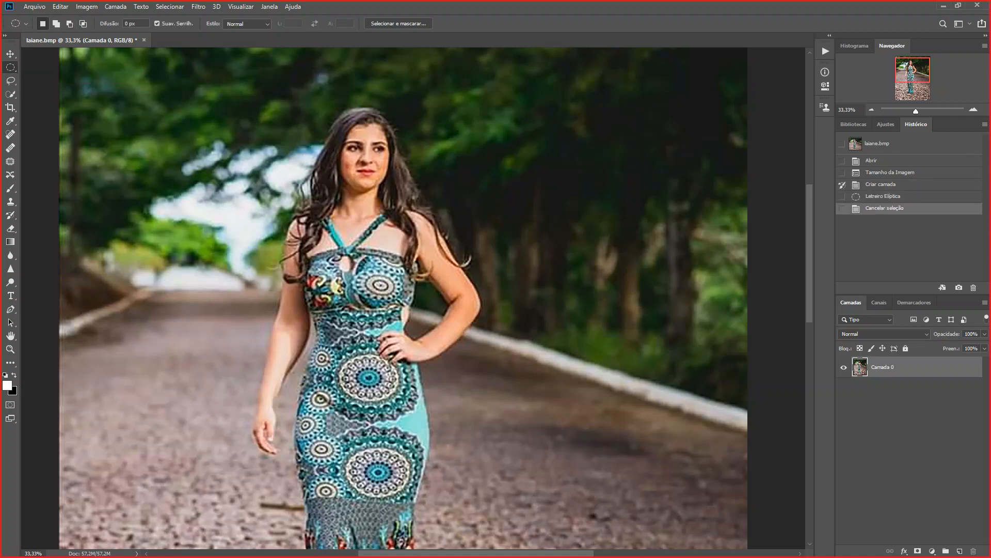
Step: Delete an elliptical selection over the woman's head and torso, undo the deletion and deselect the ellipse
left_click_drag(276, 98, 457, 403)
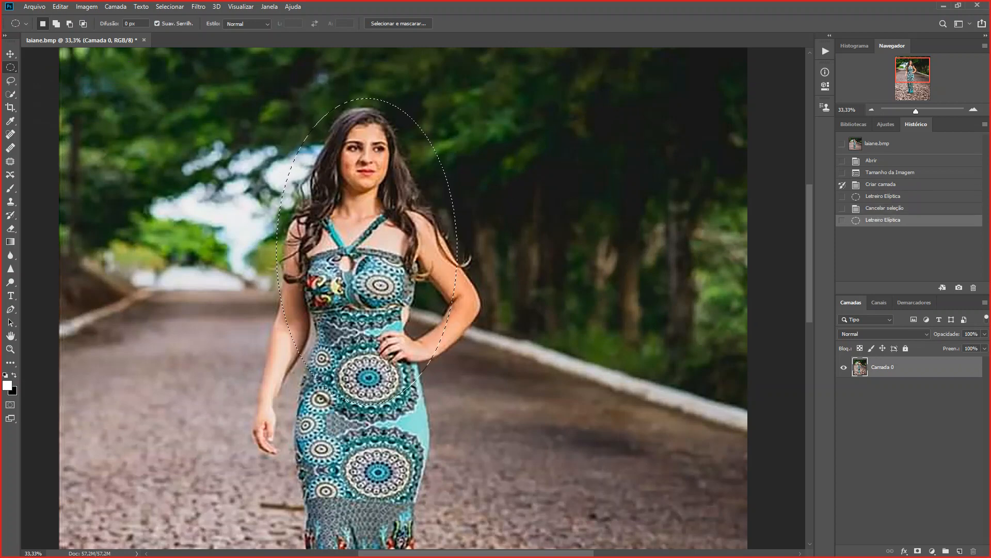
key("Delete")
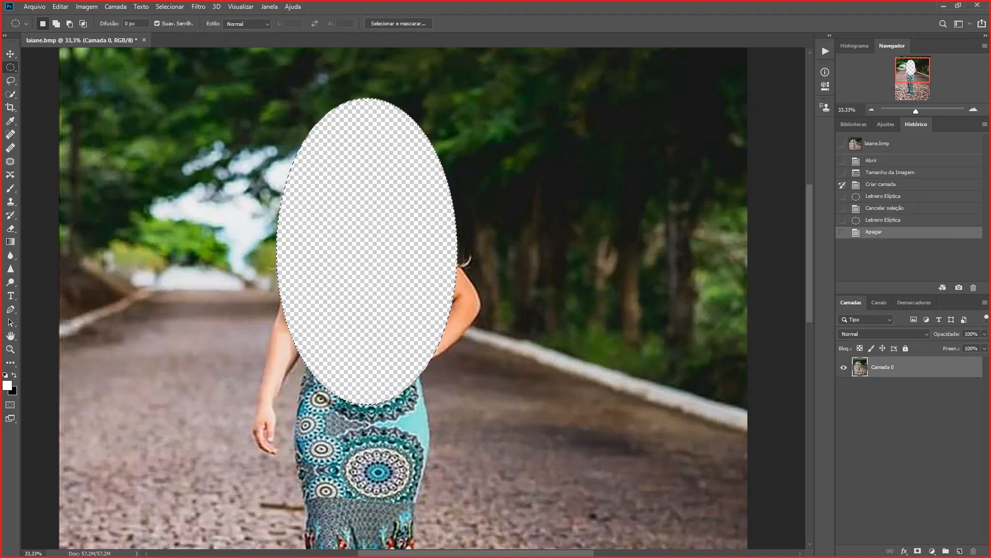
key("ctrl+z")
right_click(338, 207)
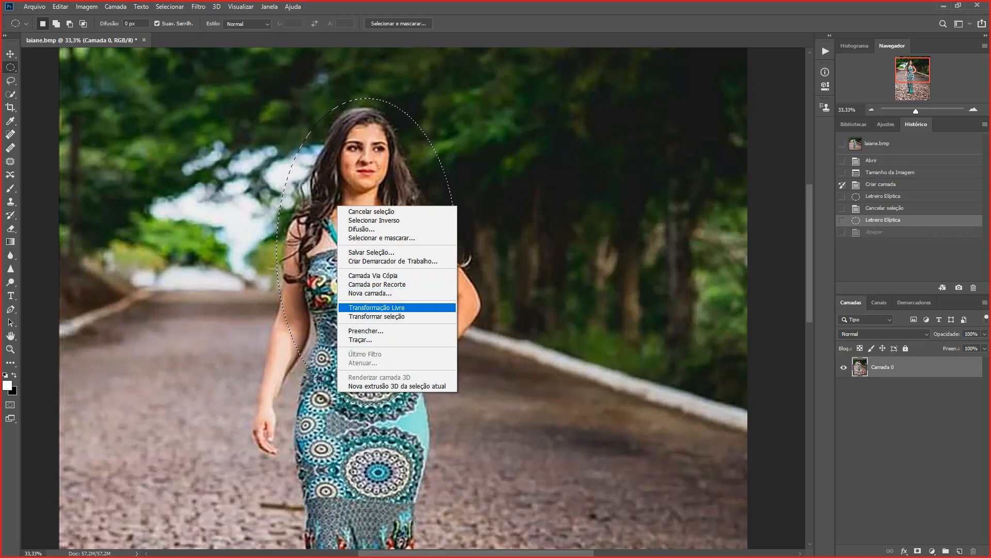
left_click(371, 211)
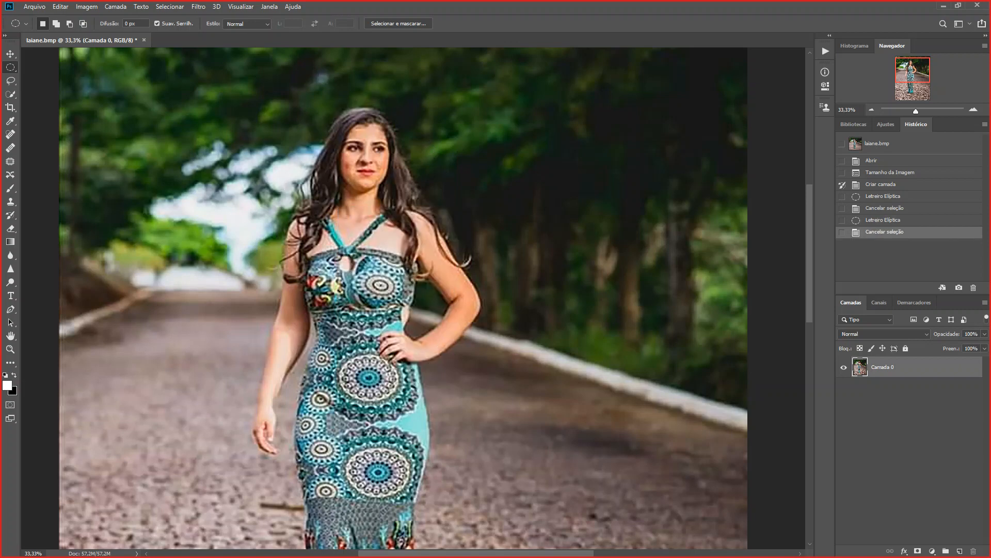
Step: Draw an elliptical selection around the woman's head and torso and review the available selection commands
left_click_drag(284, 70, 456, 361)
right_click(387, 220)
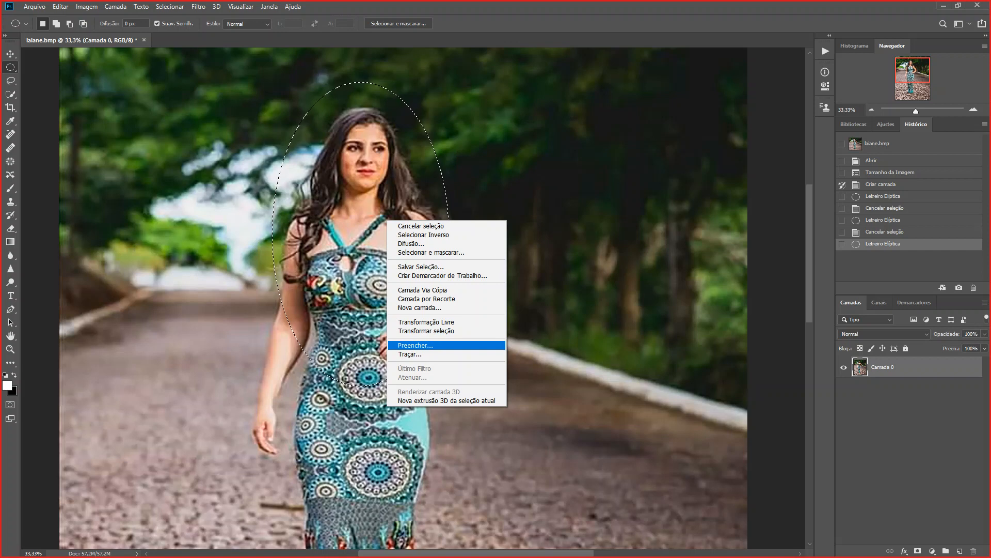
key("Escape")
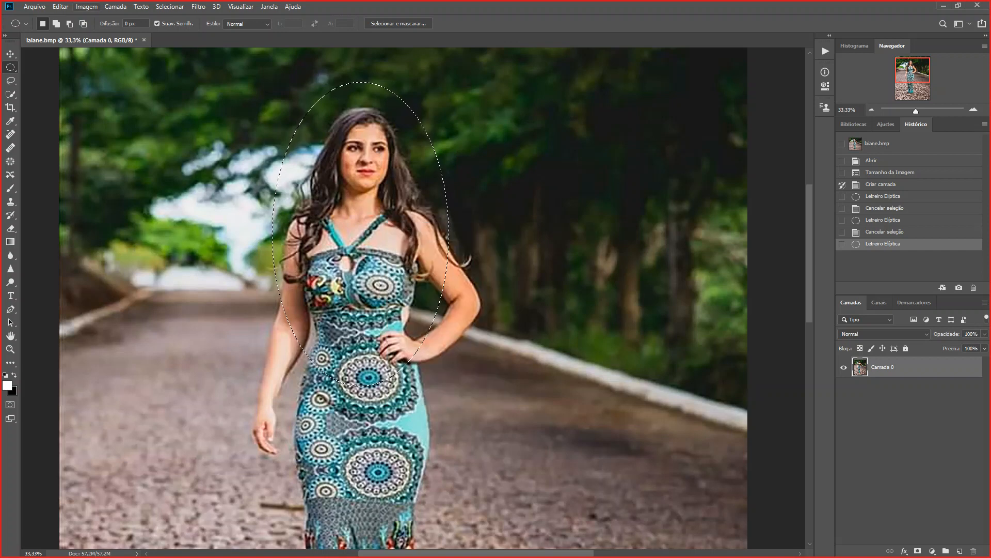
left_click(182, 8)
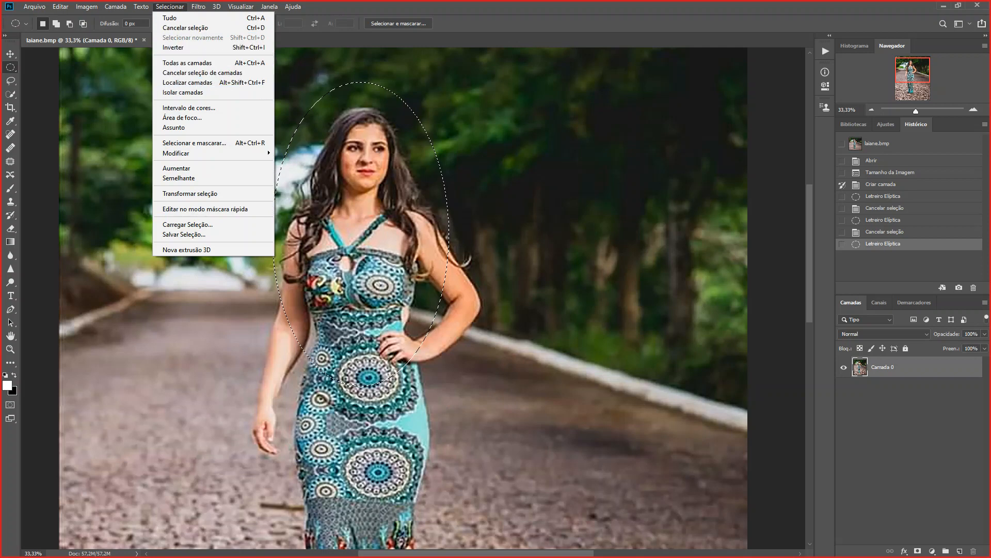
key("Escape")
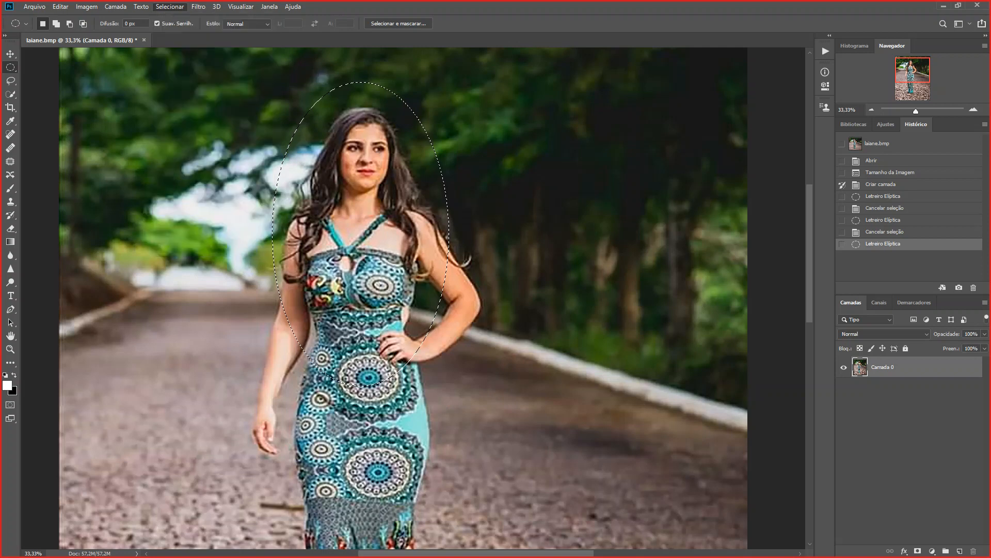
right_click(563, 153)
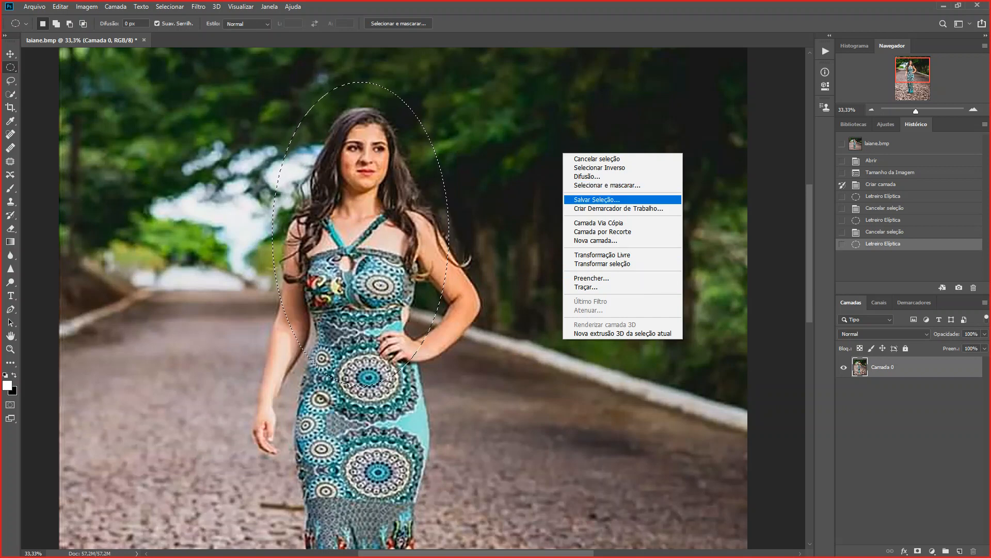
key("Escape")
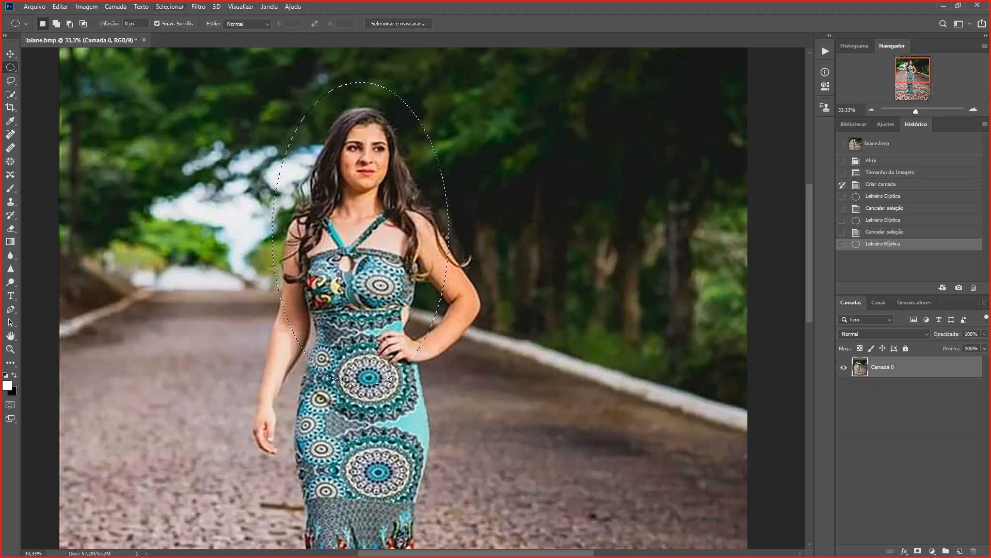
Step: Invert the elliptical selection, delete everything outside the ellipse and undo the deletion
left_click(170, 7)
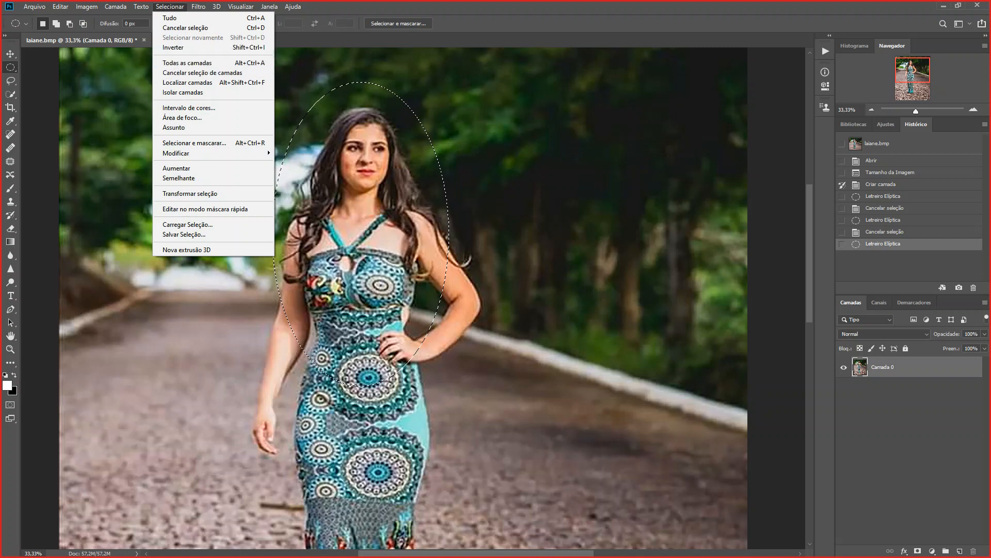
key("shift+ctrl+i")
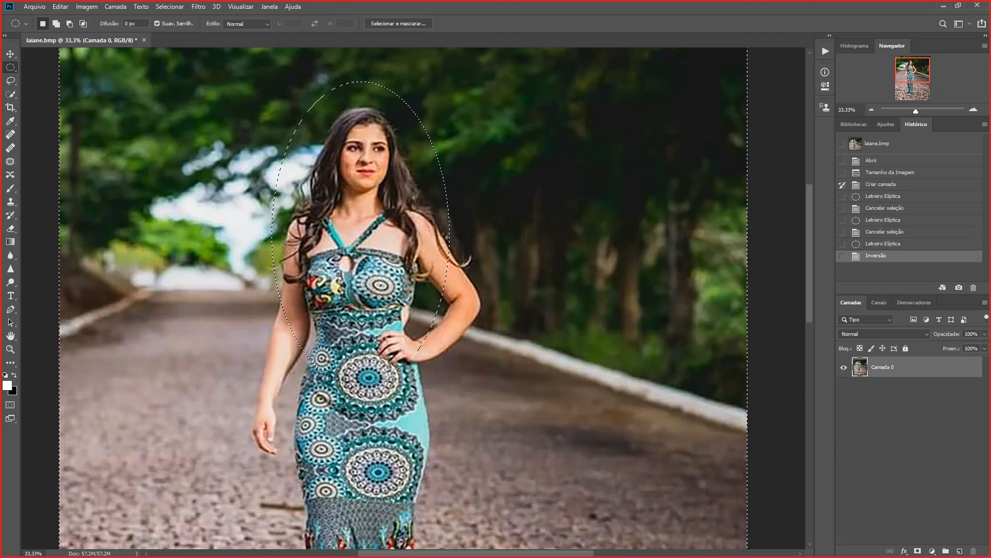
key("Delete")
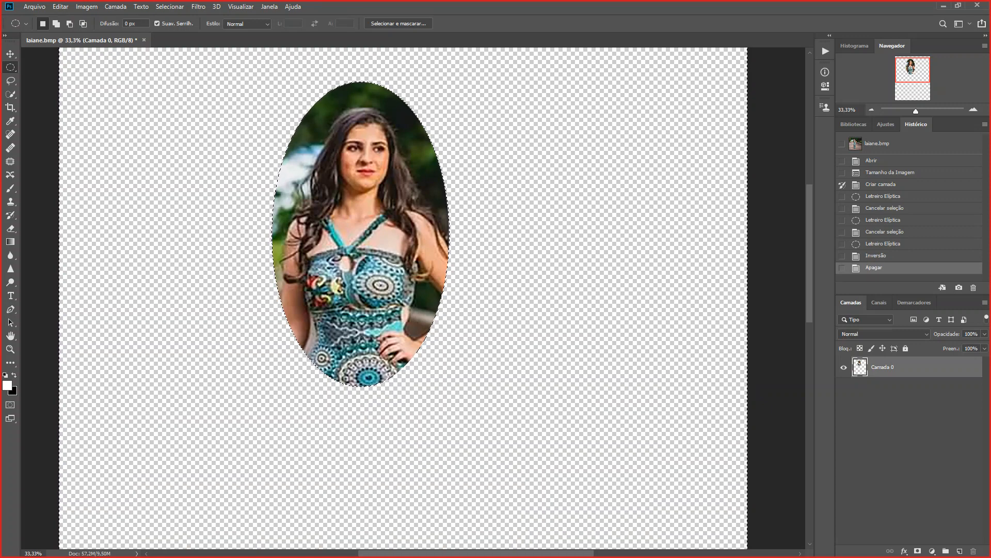
key("ctrl+z")
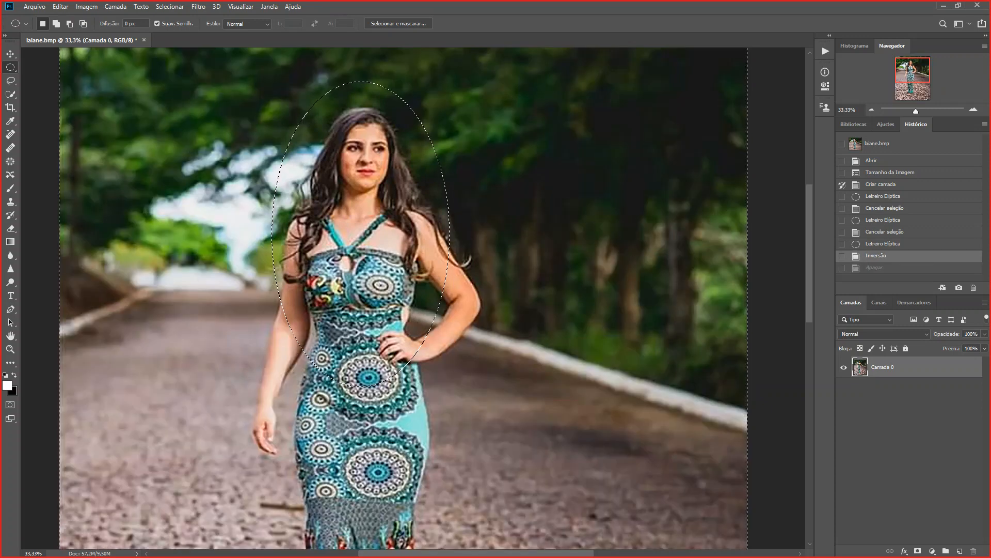
Step: Deselect the inverted ellipse and delete a tall rectangular selection of the background to the right of the woman
key("ctrl+d")
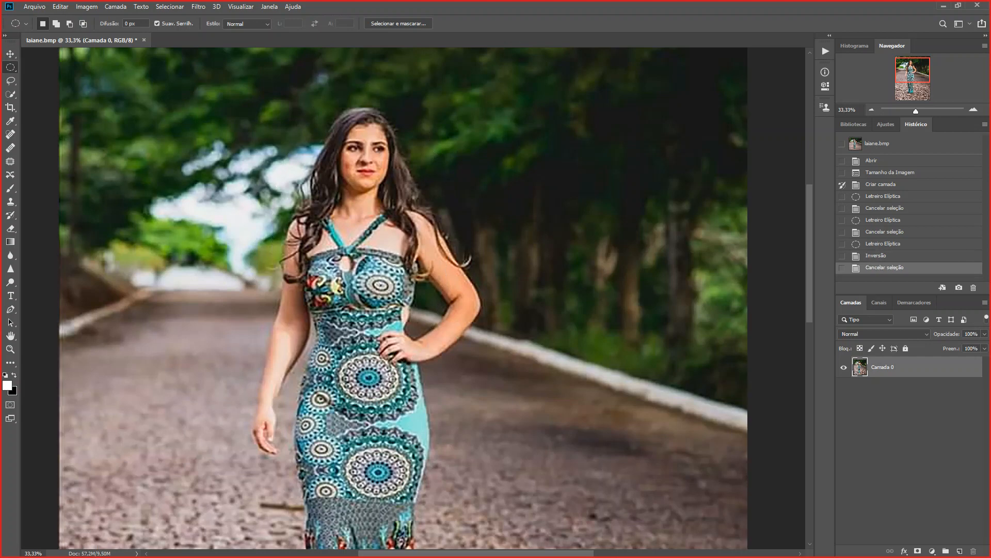
right_click(10, 67)
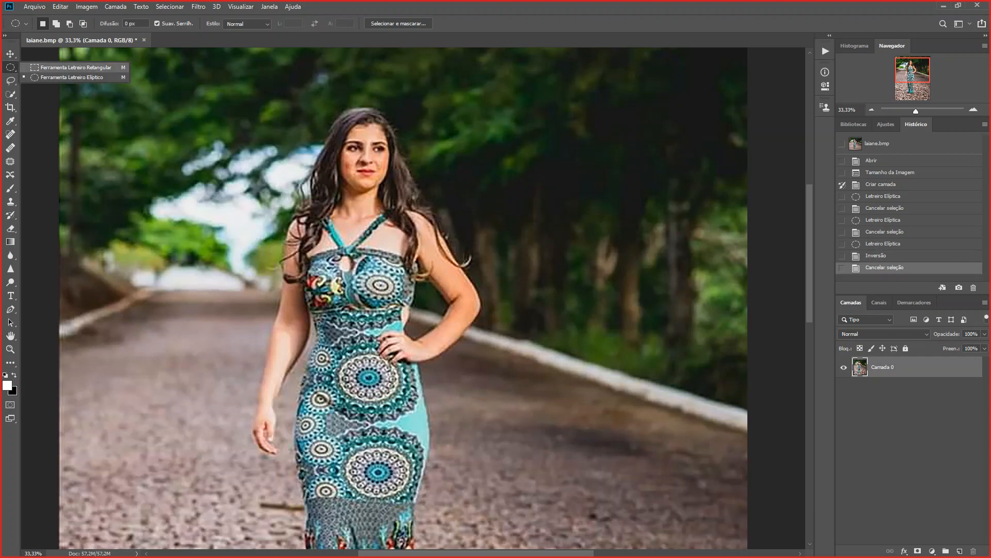
left_click(71, 68)
scroll(395, 301, "right", 1)
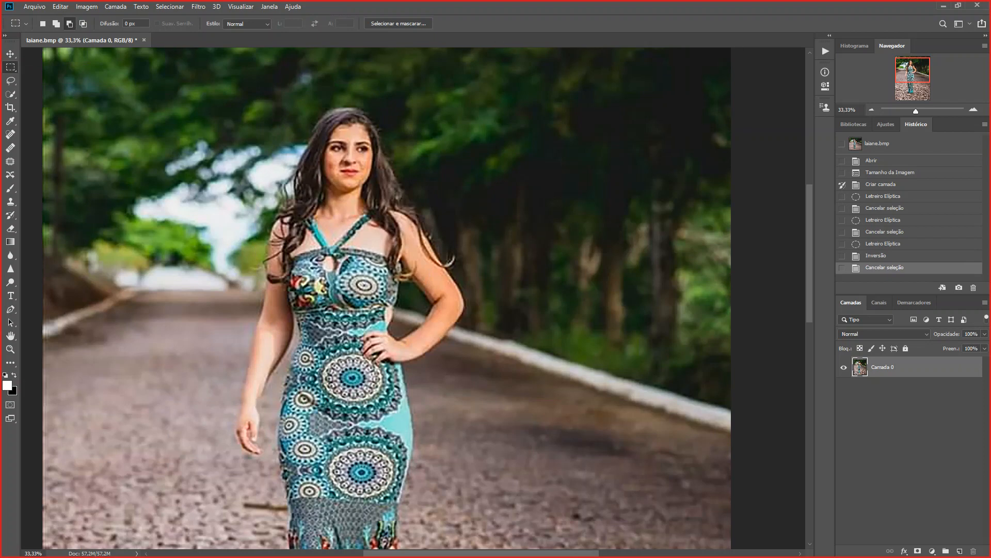
key("ctrl+0")
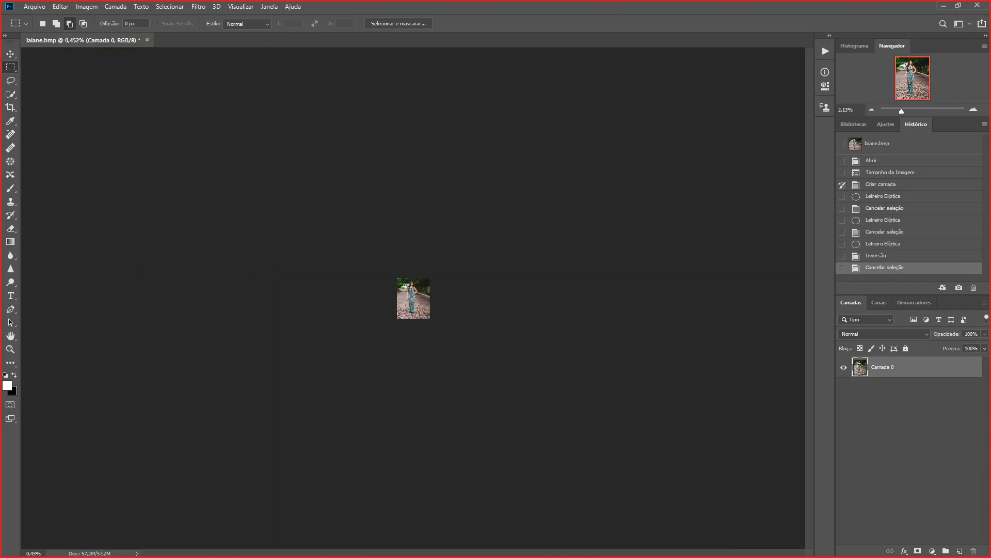
left_click_drag(460, 114, 643, 477)
key("Delete")
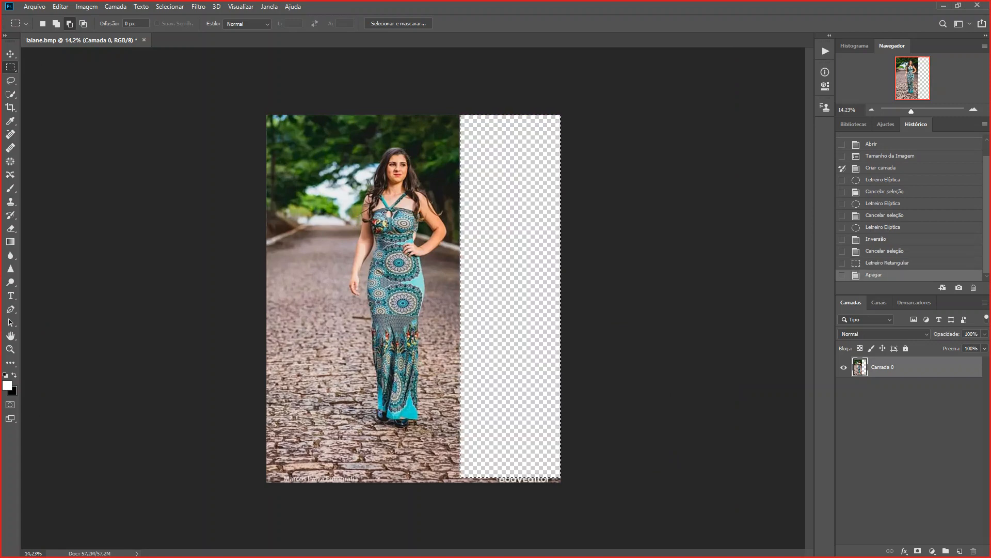
Step: Add rectangles along the photo's remaining edges to the selection, delete the combined area and return to an earlier history state
key("shift")
left_click_drag(217, 516, 499, 109)
left_click_drag(612, 495, 264, 441)
left_click_drag(227, 77, 345, 331)
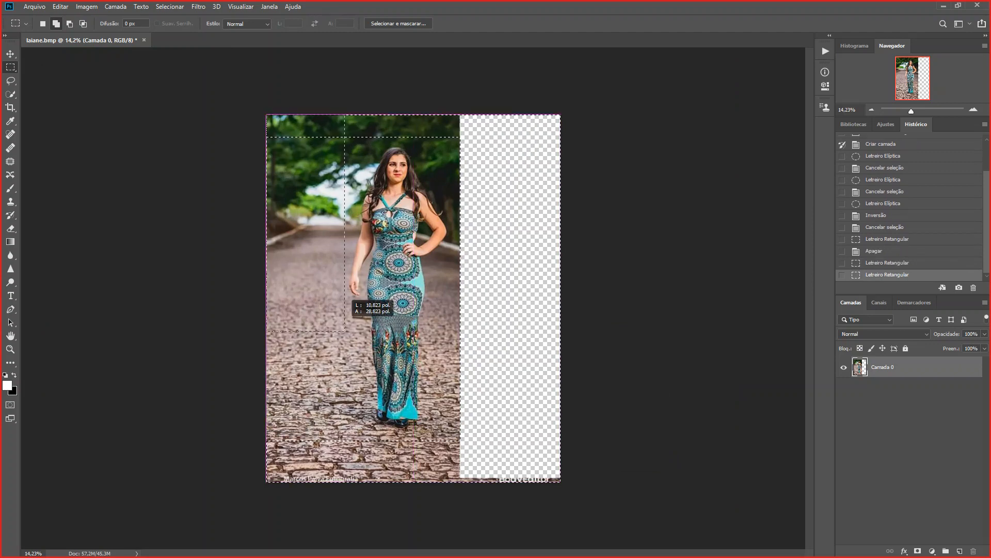
left_click_drag(335, 439, 335, 440)
key("Delete")
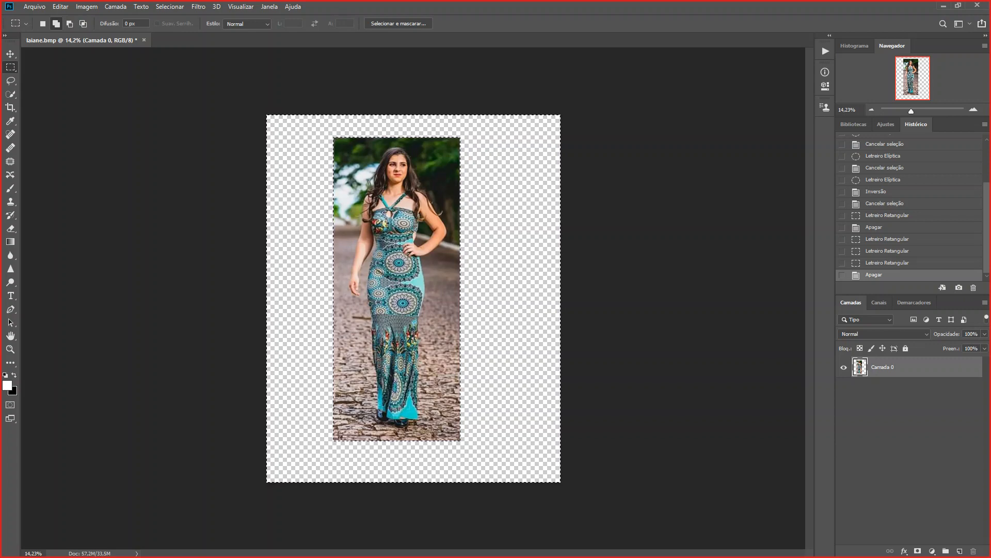
scroll(909, 206, "up", 3)
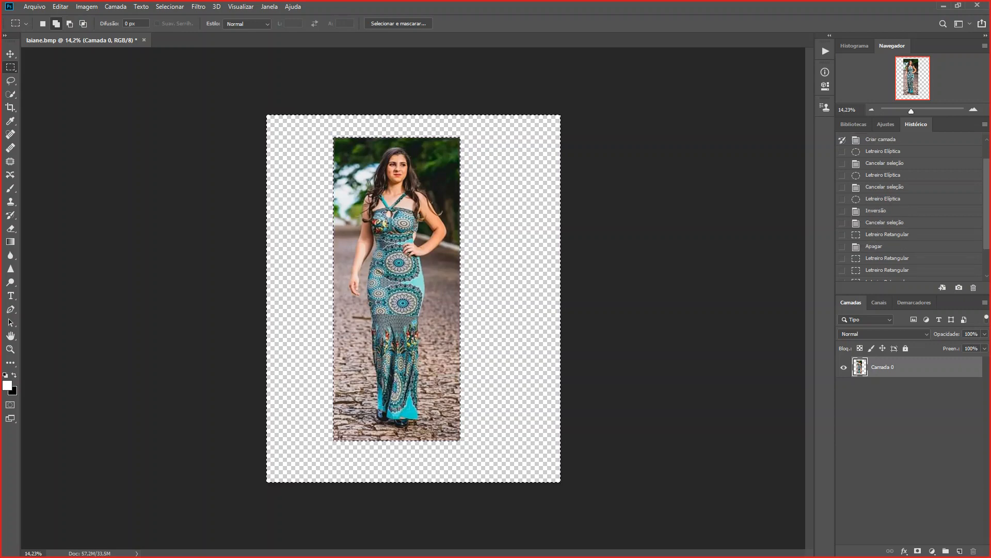
left_click(881, 184)
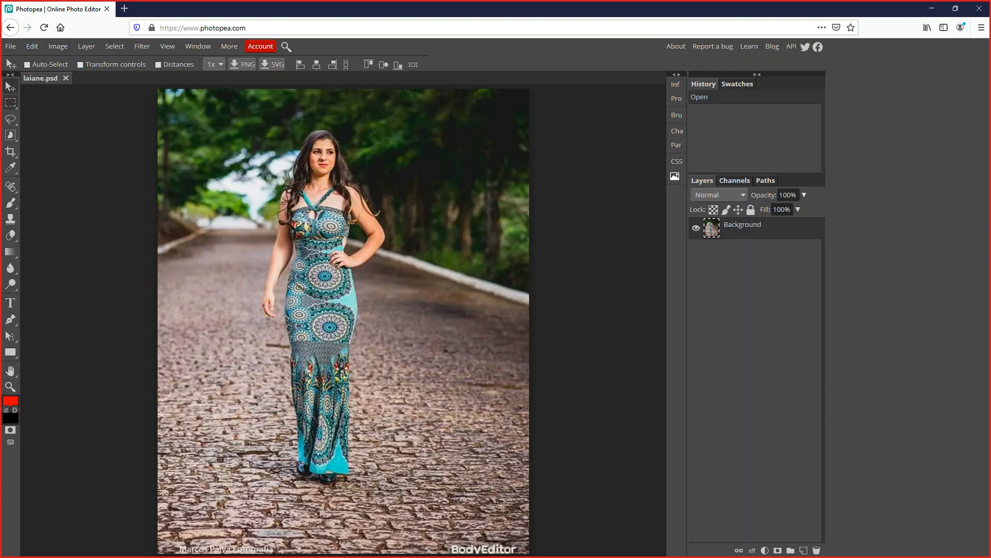
Step: In Photopea, clear a tall elliptical selection over the trees to the right of the woman using Ellipse Select
right_click(10, 103)
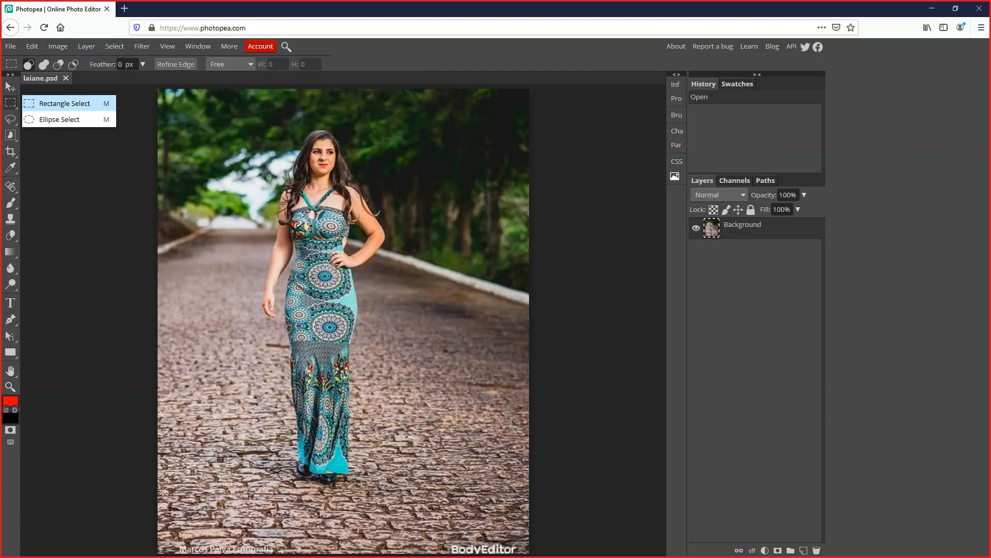
key("Escape")
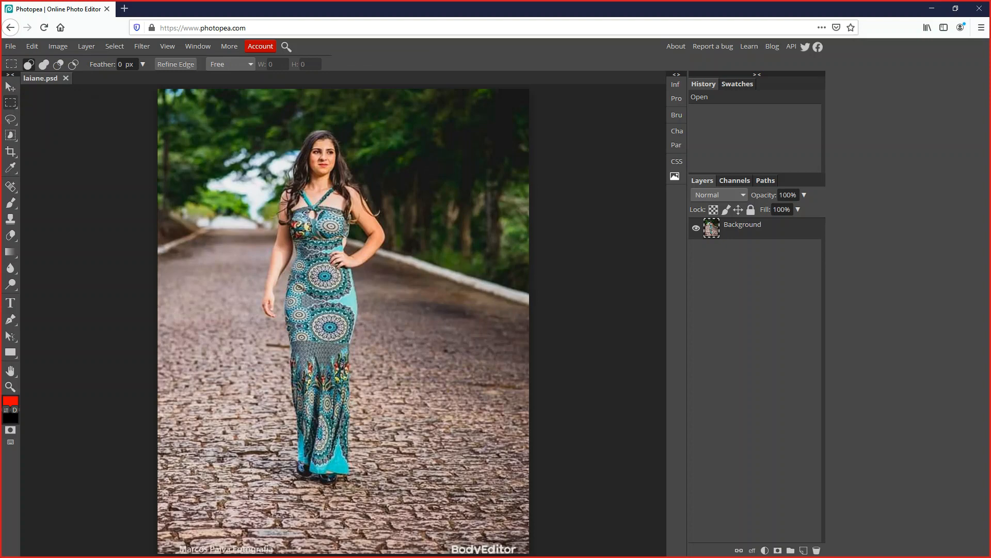
left_click(22, 103)
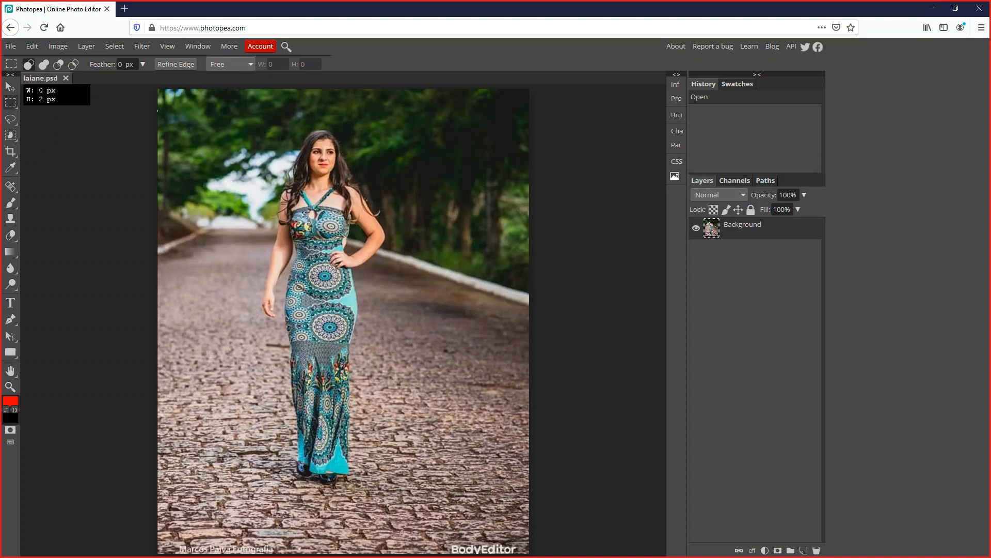
left_click(10, 103)
left_click(59, 120)
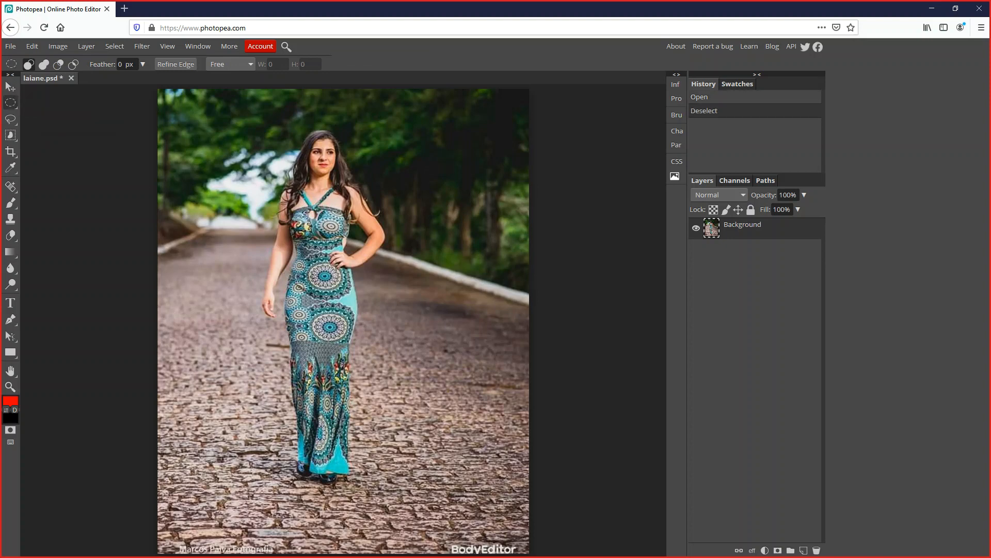
left_click_drag(419, 137, 502, 313)
key("Delete")
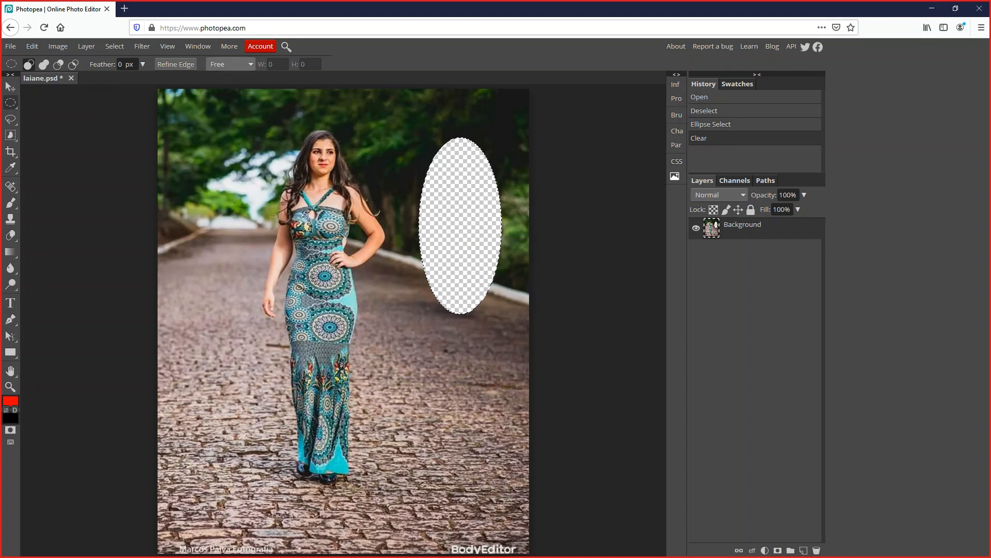
Step: Bring up the edit history, then undo the clearing and the elliptical selection
left_click(198, 46)
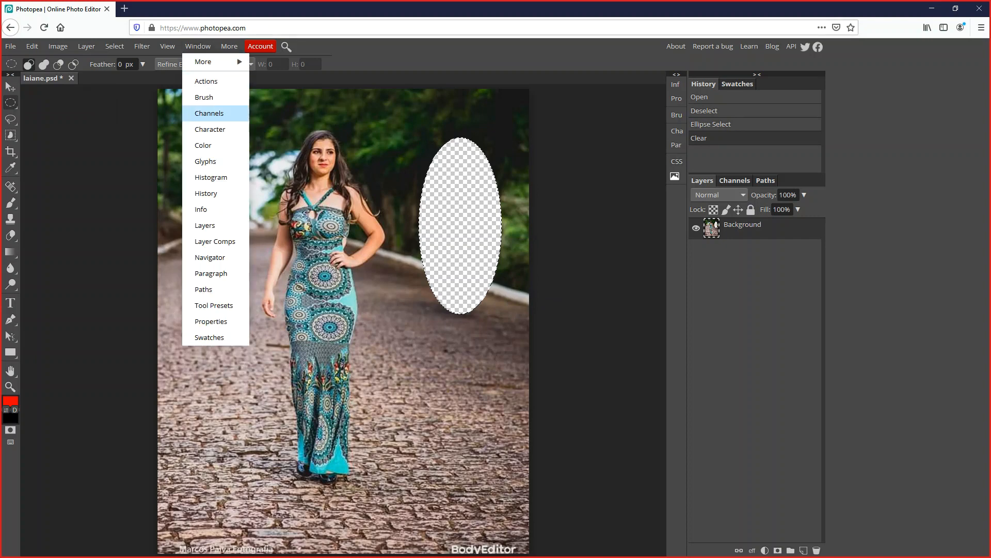
left_click(206, 193)
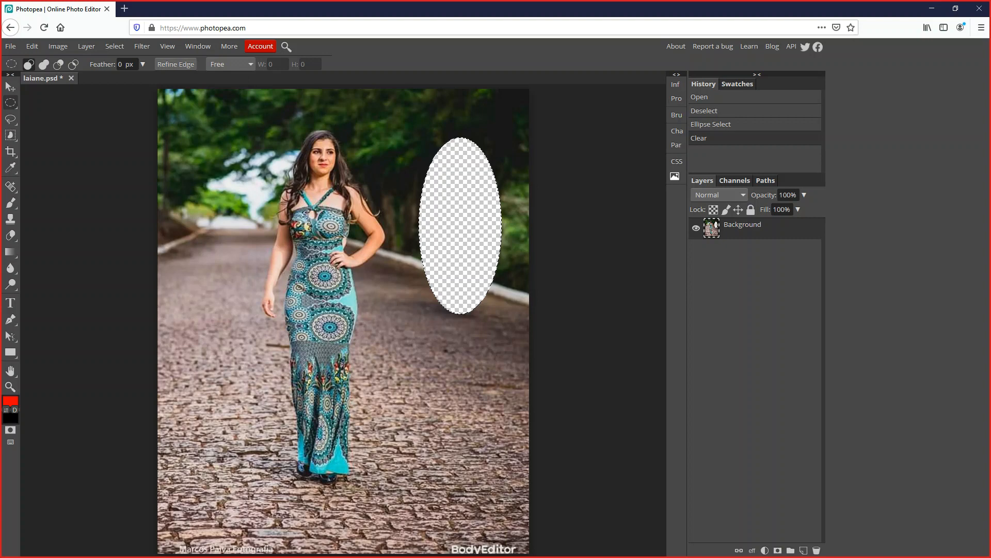
key("ctrl+z")
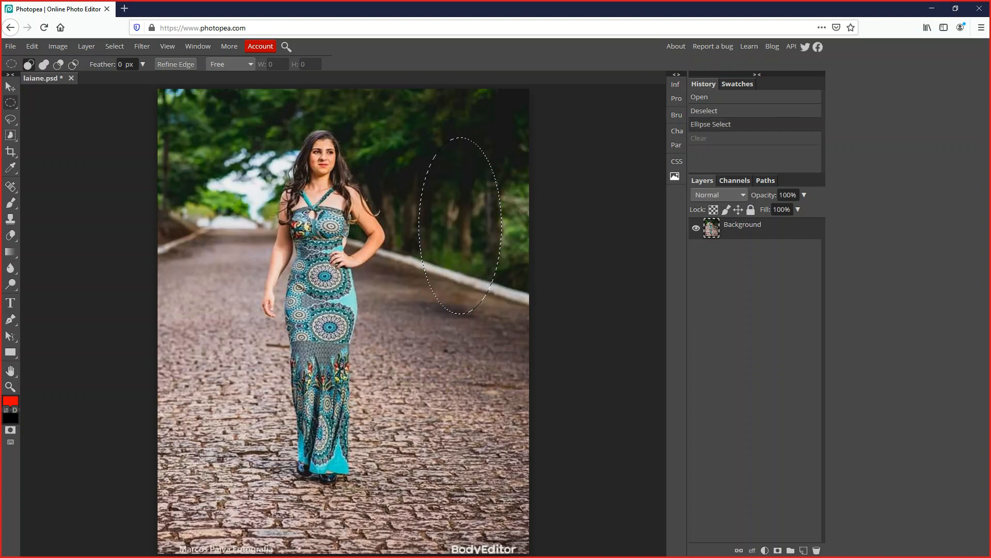
key("ctrl+z")
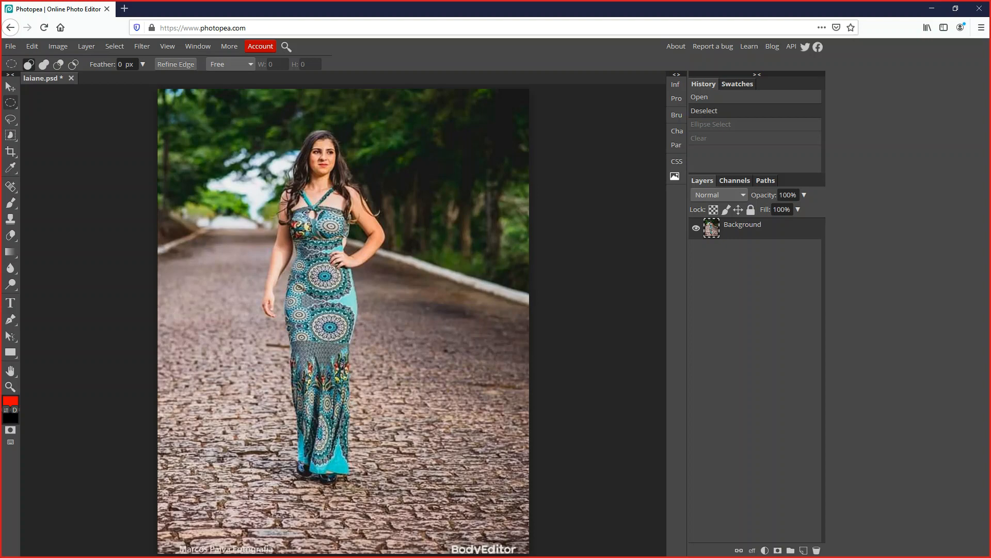
Step: Activate Rectangle Select and show the Navigator, setting its zoom to 11 to fit the whole photo in view
right_click(10, 102)
left_click(57, 100)
left_click(197, 45)
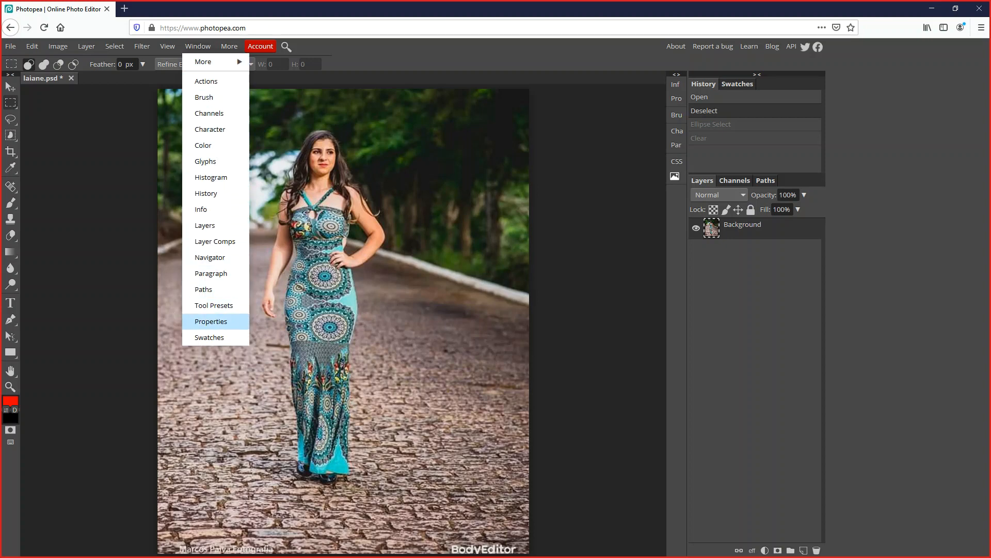
left_click(210, 257)
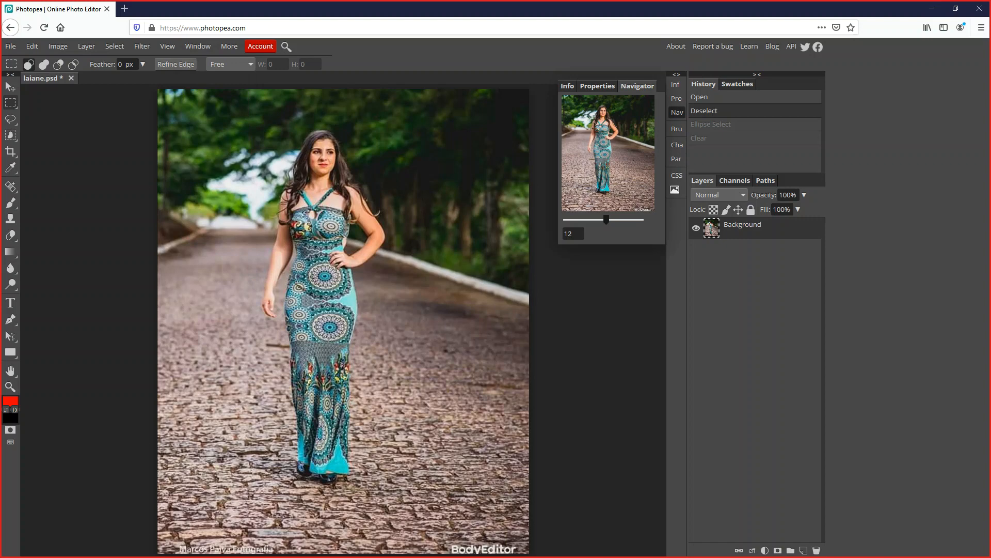
left_click_drag(607, 220, 603, 219)
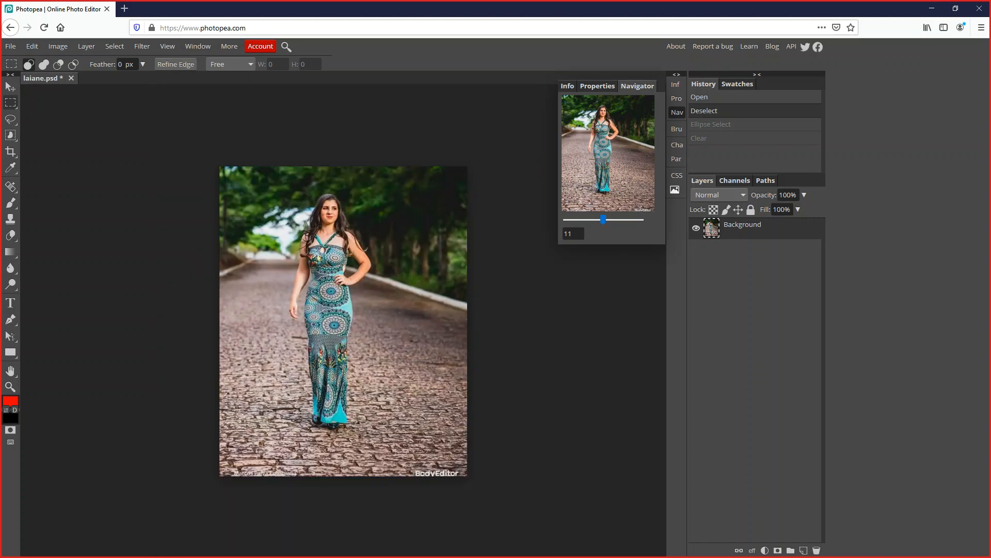
Step: Select the photo's right strip, add a strip along the top edge, and subtract a rectangle near the upper-right corner
left_click_drag(467, 138, 398, 497)
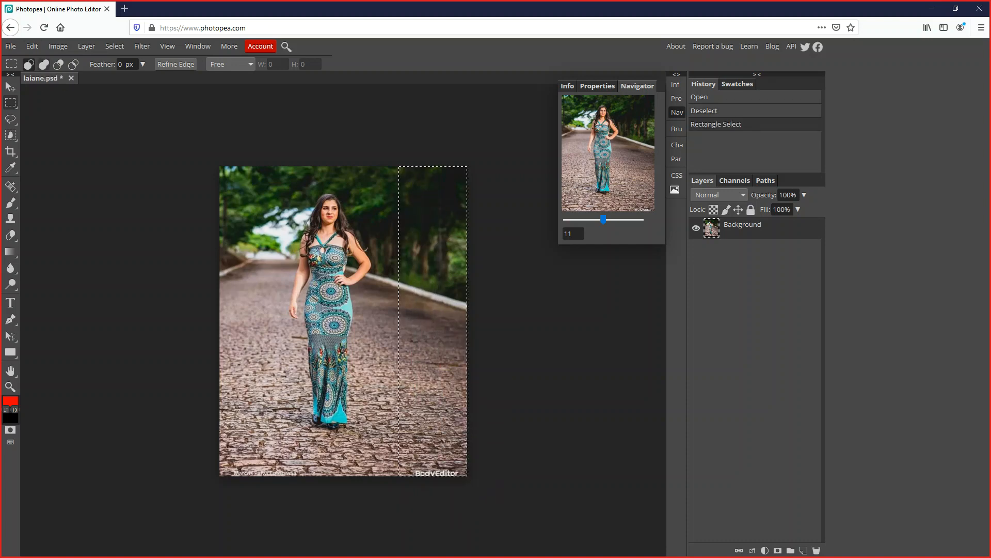
left_click(44, 64)
left_click_drag(214, 155, 439, 188)
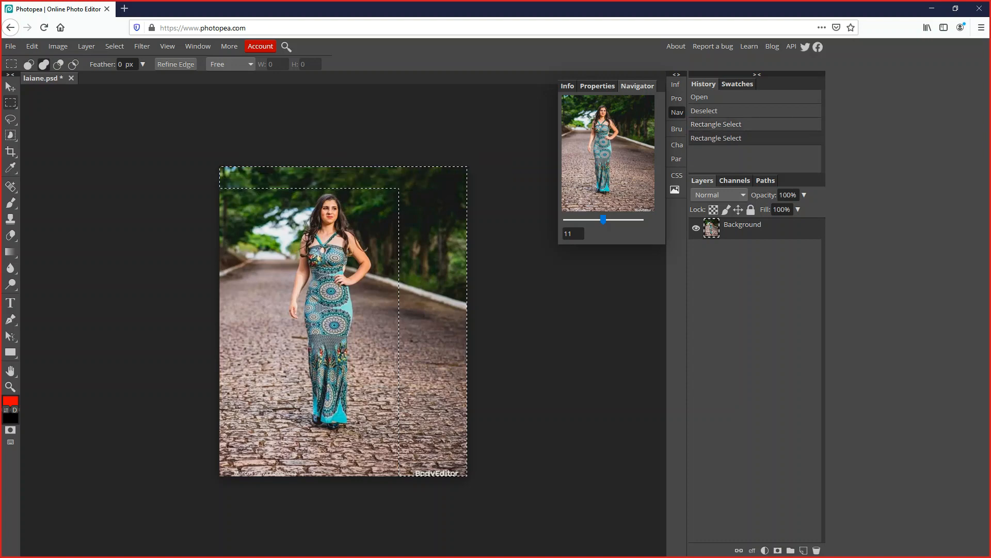
left_click(59, 64)
left_click_drag(360, 155, 424, 226)
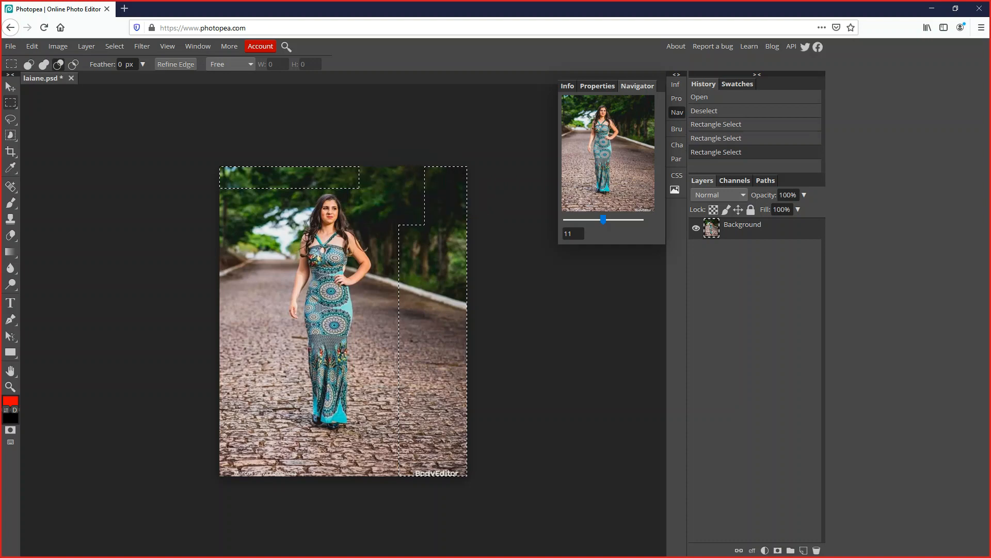
Step: Replace the combined selection with a new rectangle along the photo's bottom edge and deselect it
left_click(28, 64)
left_click_drag(178, 498, 498, 444)
key("ctrl+d")
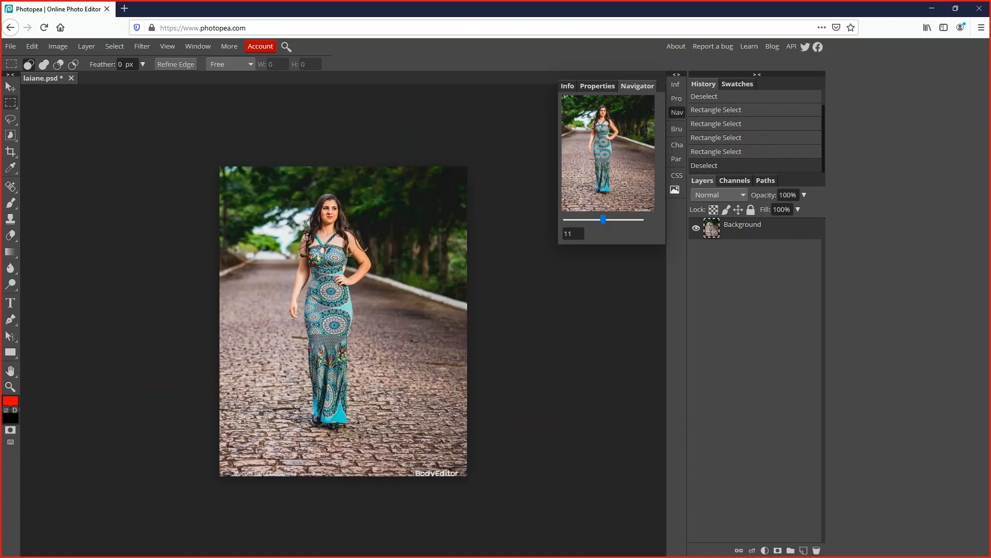
Step: Clear rectangular strips one by one along the photo's bottom, right and left edges around the woman
left_click_drag(485, 486, 209, 445)
key("Delete")
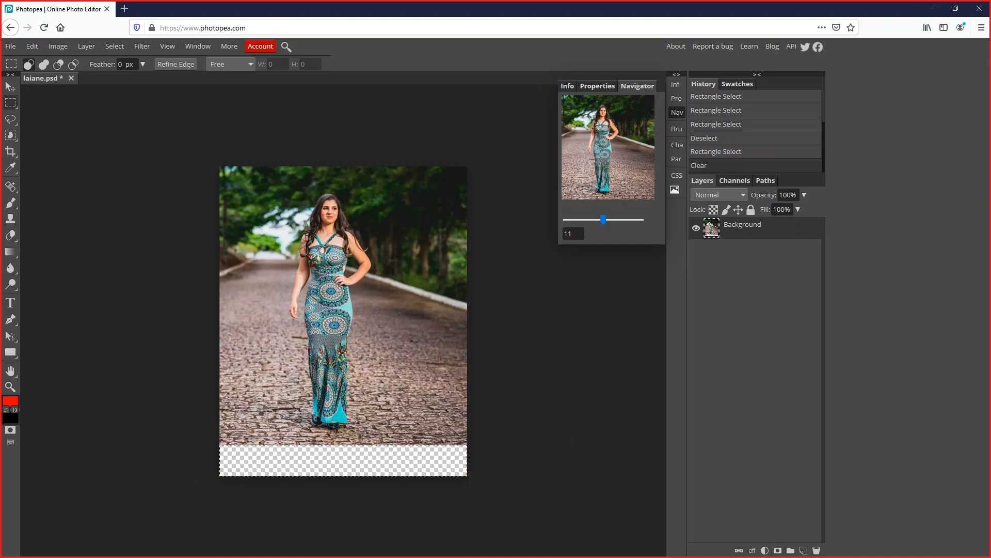
left_click_drag(483, 162, 421, 476)
key("Delete")
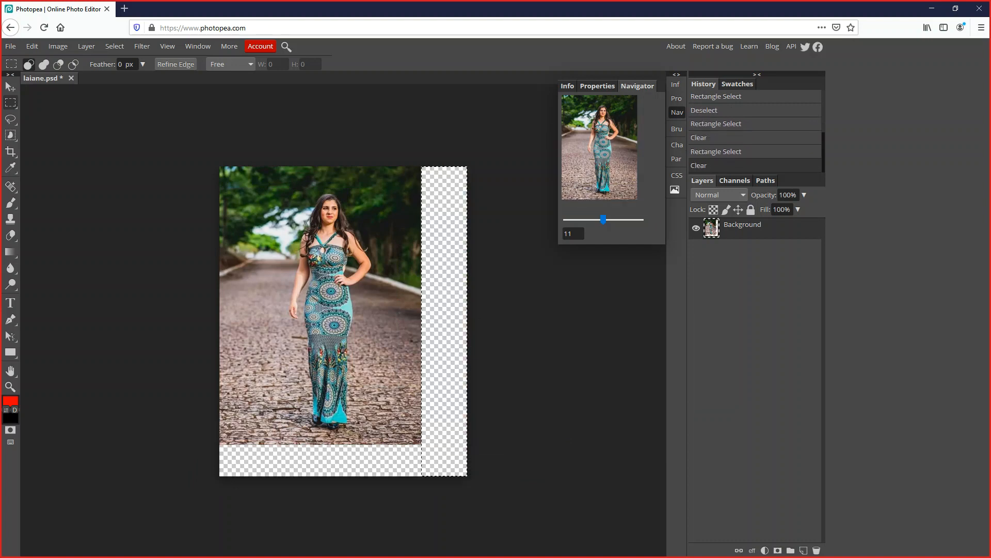
left_click_drag(186, 155, 265, 464)
key("Delete")
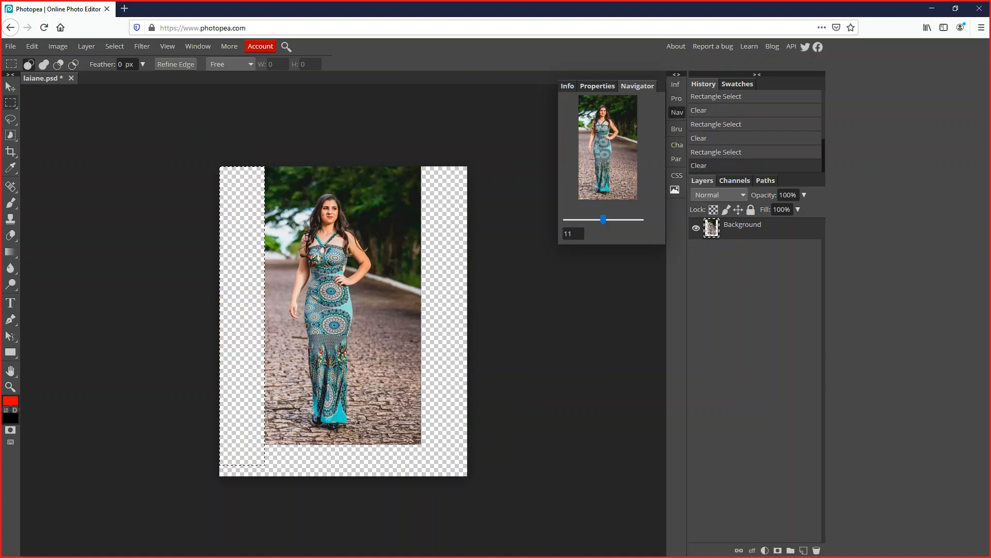